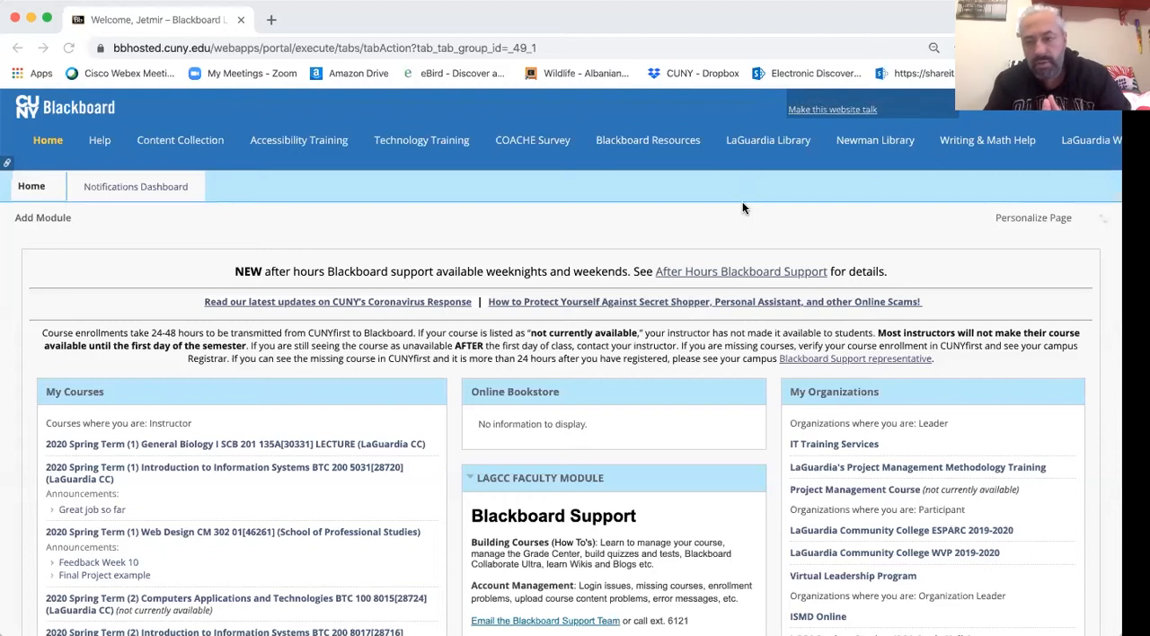
# - Open the 2020 Spring Term Web Design CM 302 course and go to its Full Grade Center
pyautogui.scroll(-2, 742, 201)
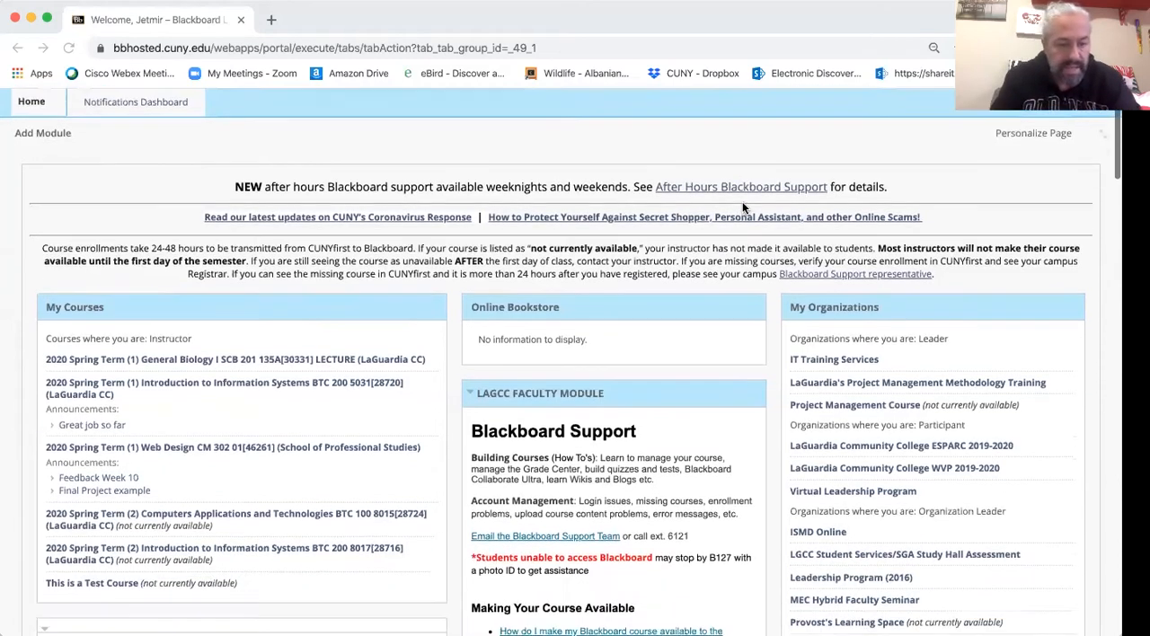
pyautogui.click(244, 442)
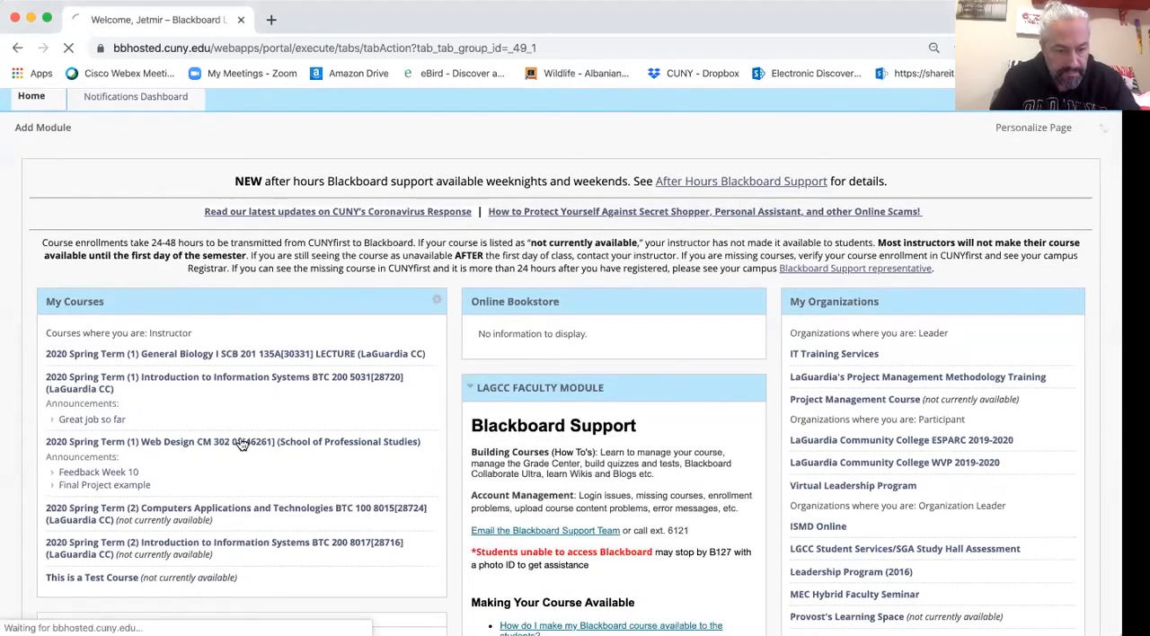
pyautogui.scroll(-5, 242, 443)
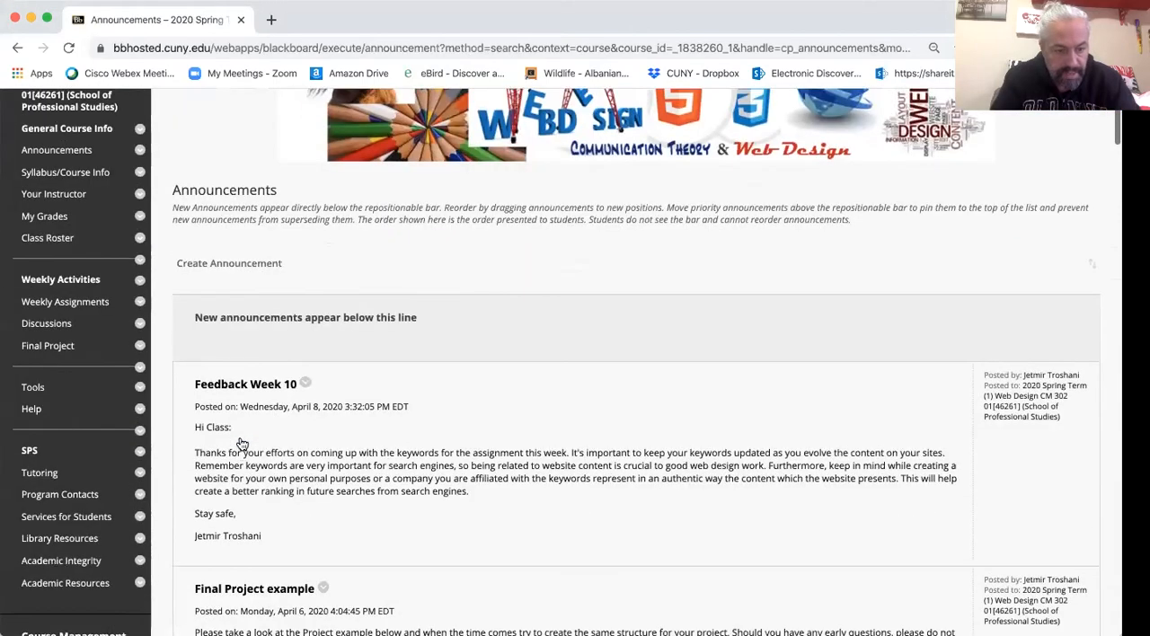
pyautogui.scroll(-4, 242, 444)
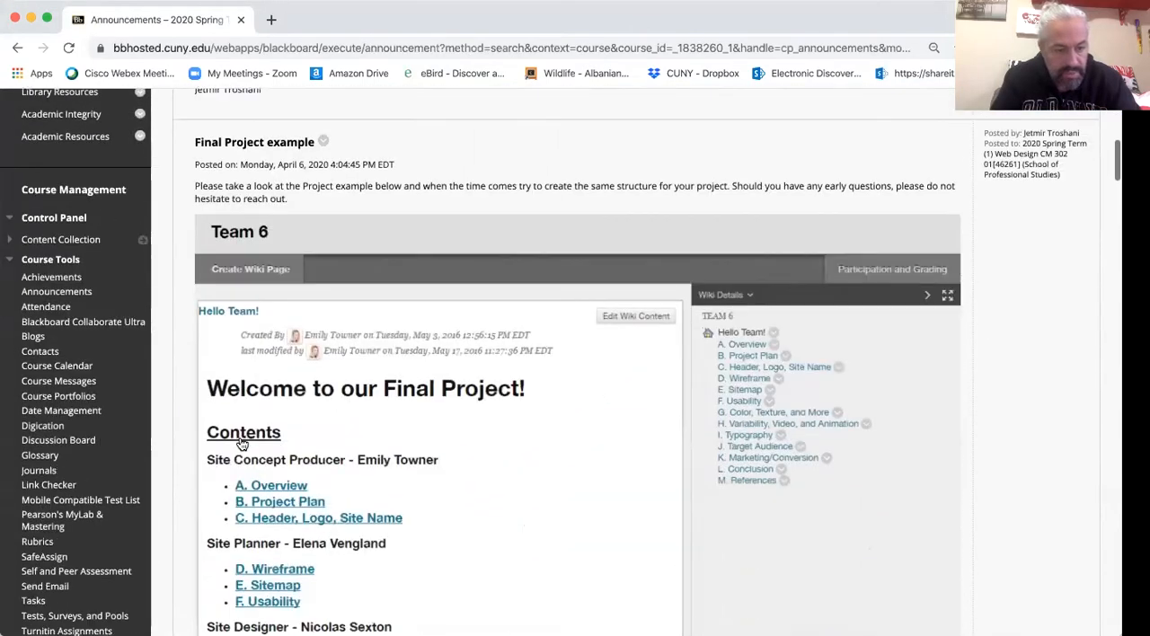
pyautogui.click(50, 190)
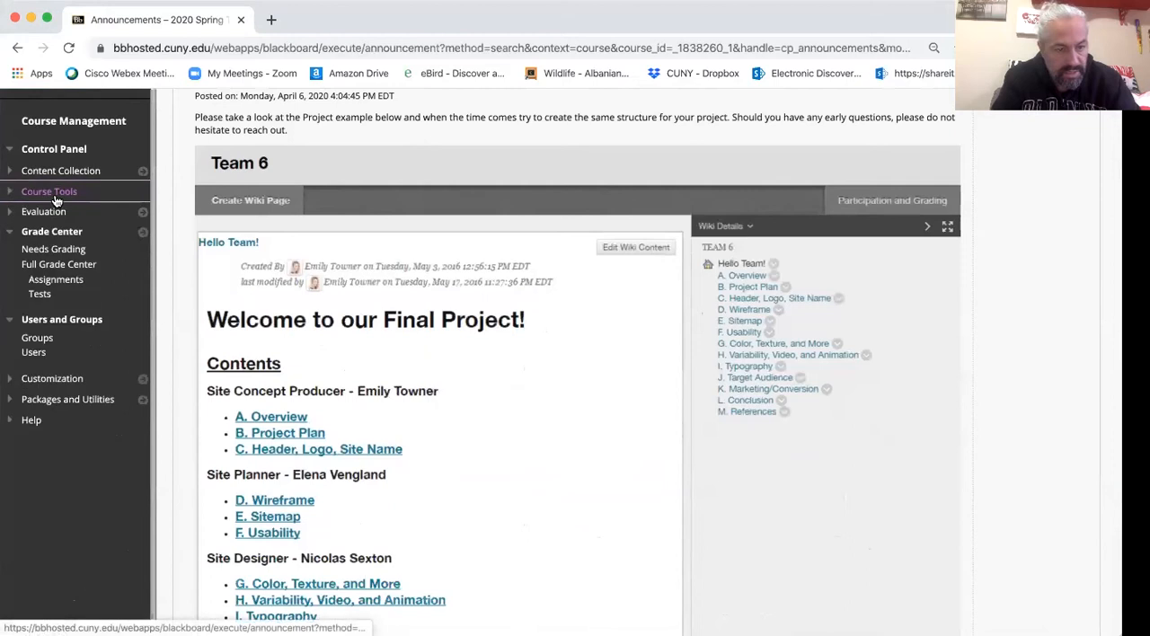
pyautogui.click(59, 261)
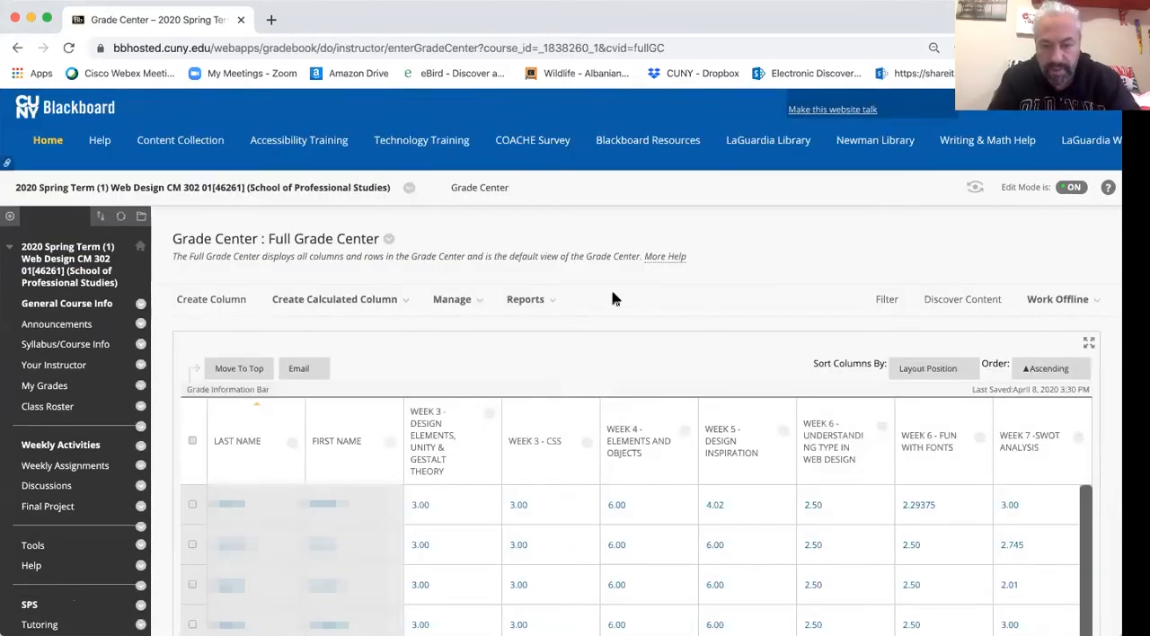
# - Hide all other rows in the grade center so only the first student's row is displayed
pyautogui.scroll(-1, 650, 309)
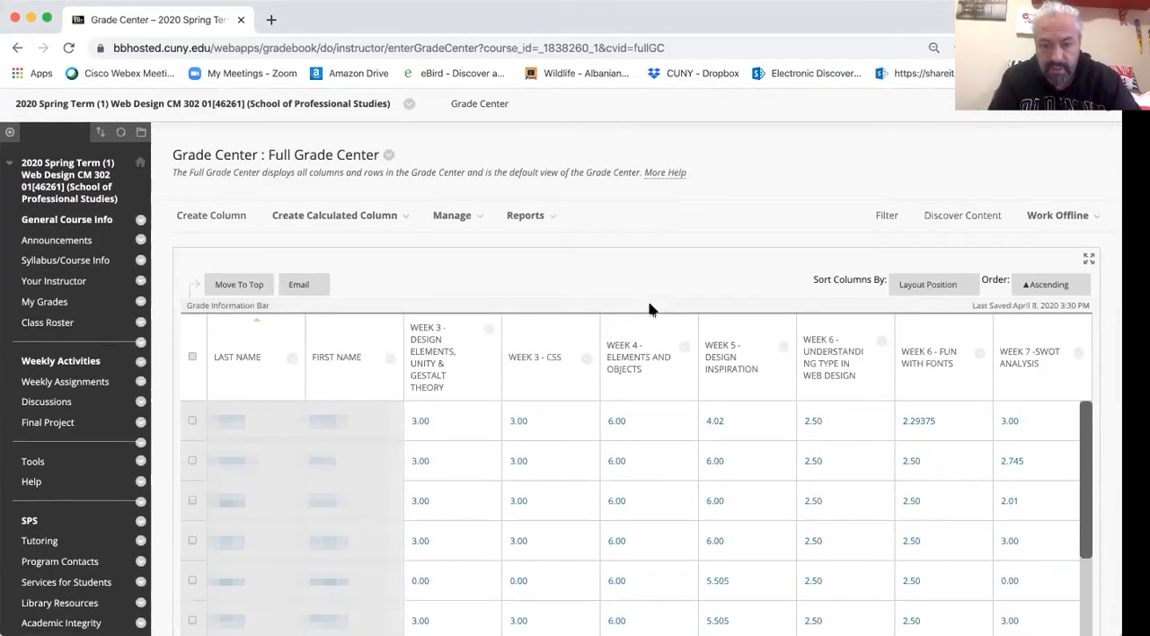
pyautogui.scroll(-1, 650, 309)
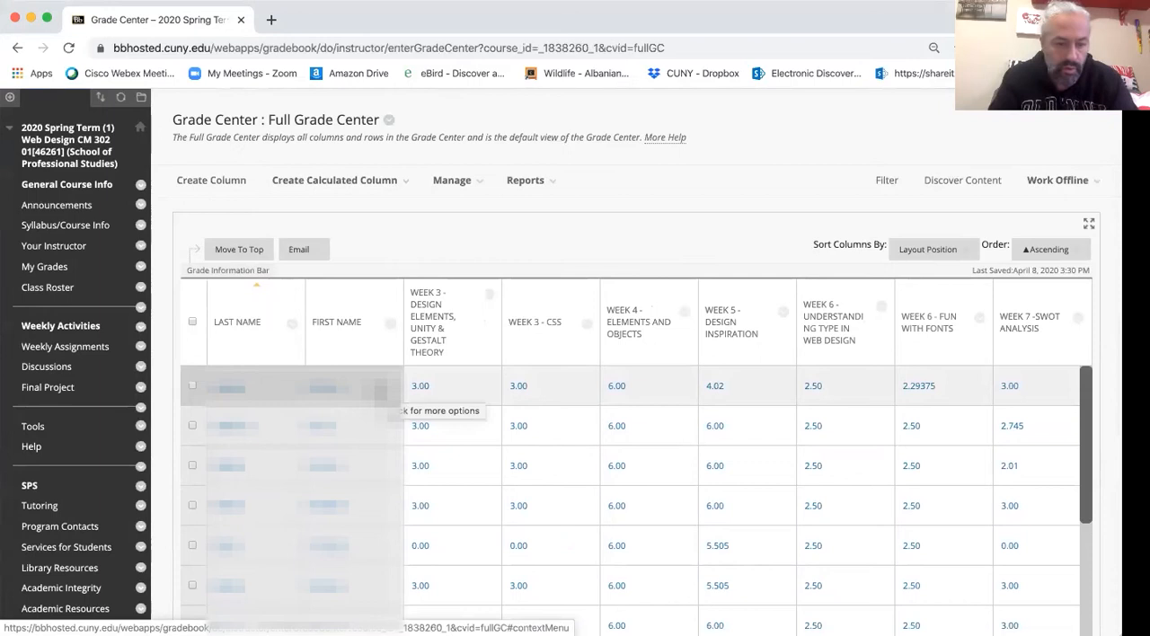
pyautogui.click(380, 390)
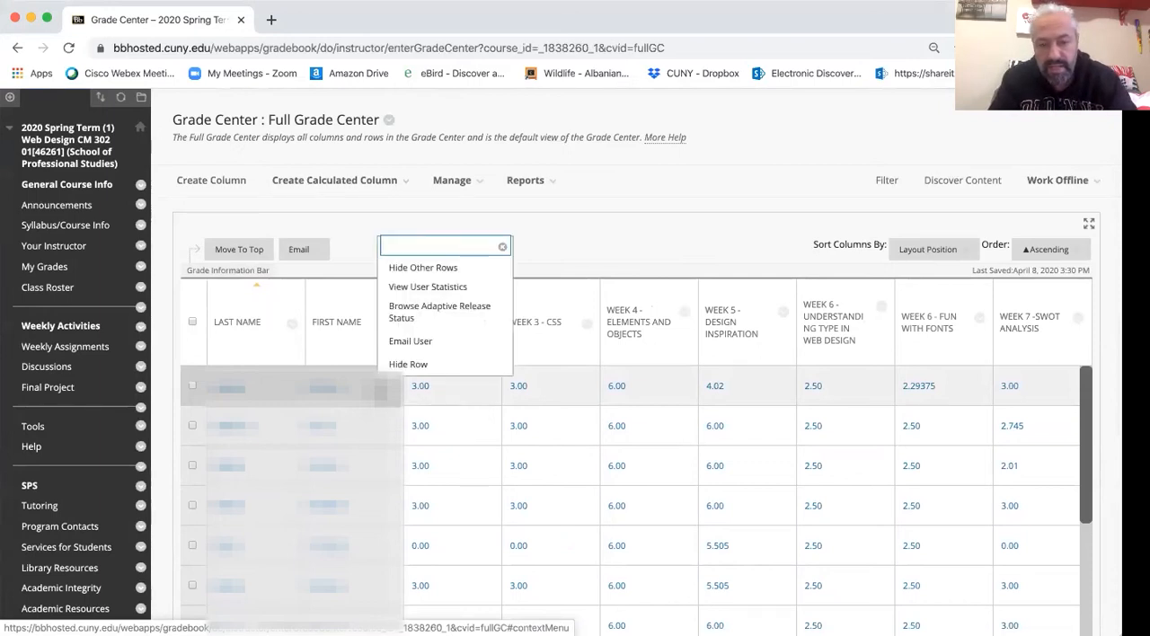
pyautogui.click(456, 269)
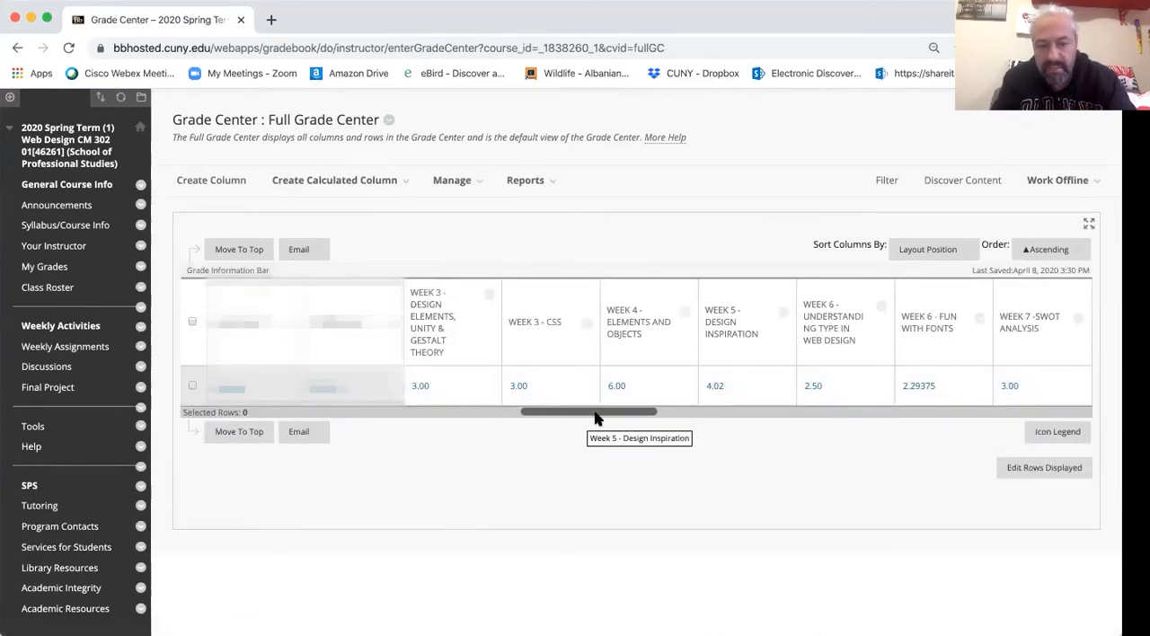
# - Show all student rows in the grade center again
pyautogui.moveTo(611, 418); pyautogui.dragTo(468, 415)
pyautogui.click(391, 388)
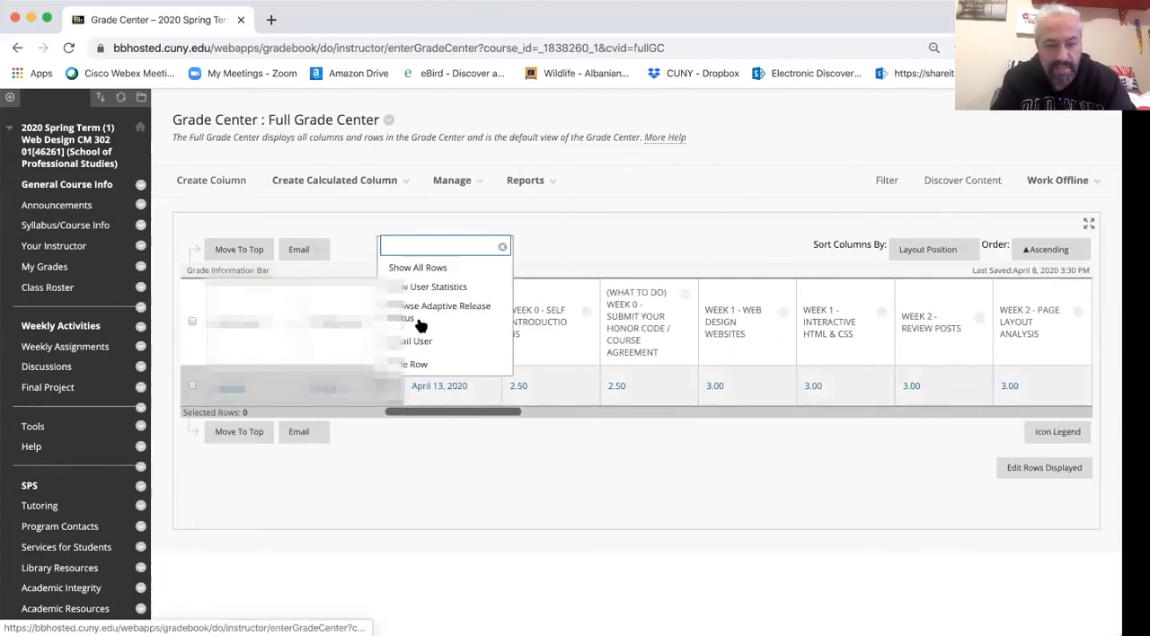
pyautogui.click(457, 268)
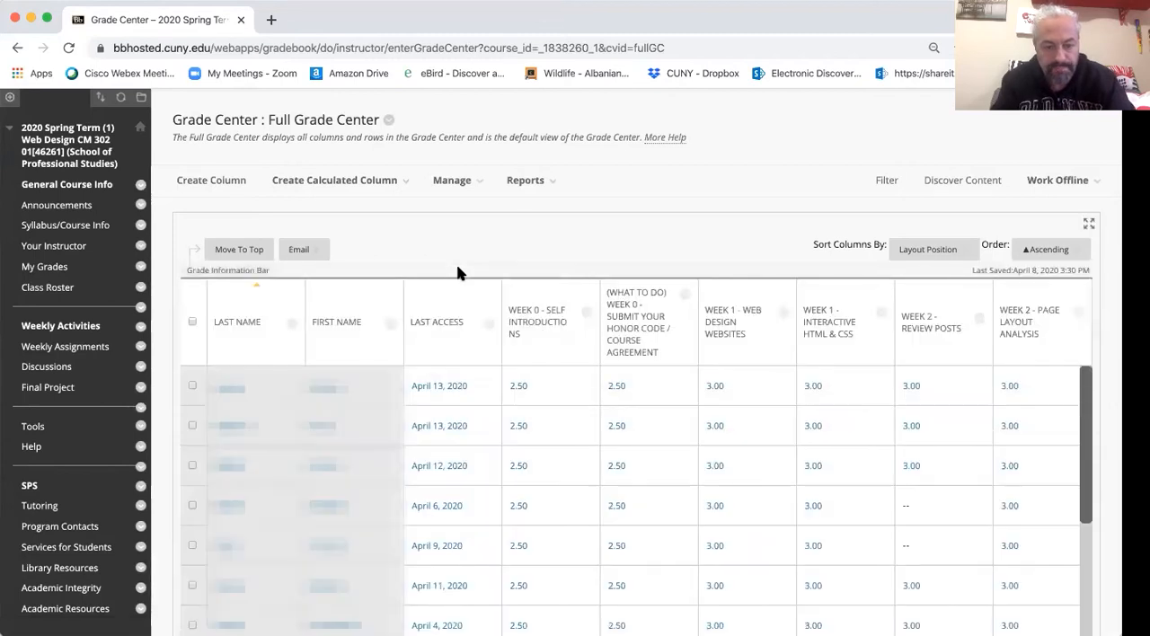
# - Hide the first student's row in the grade center
pyautogui.click(391, 389)
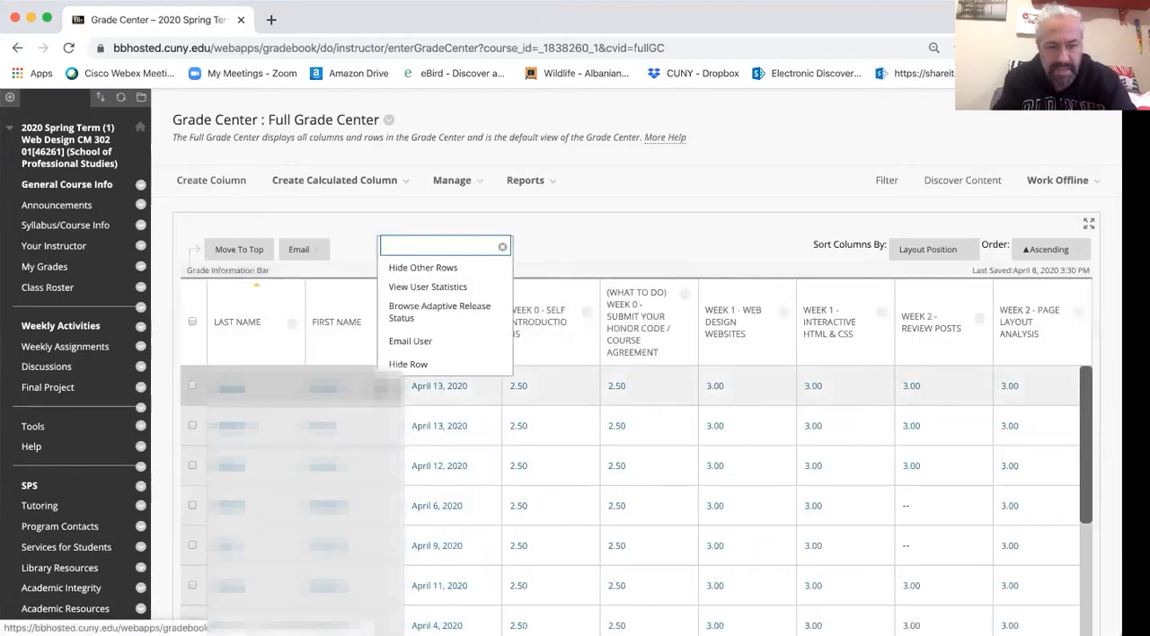
pyautogui.click(441, 365)
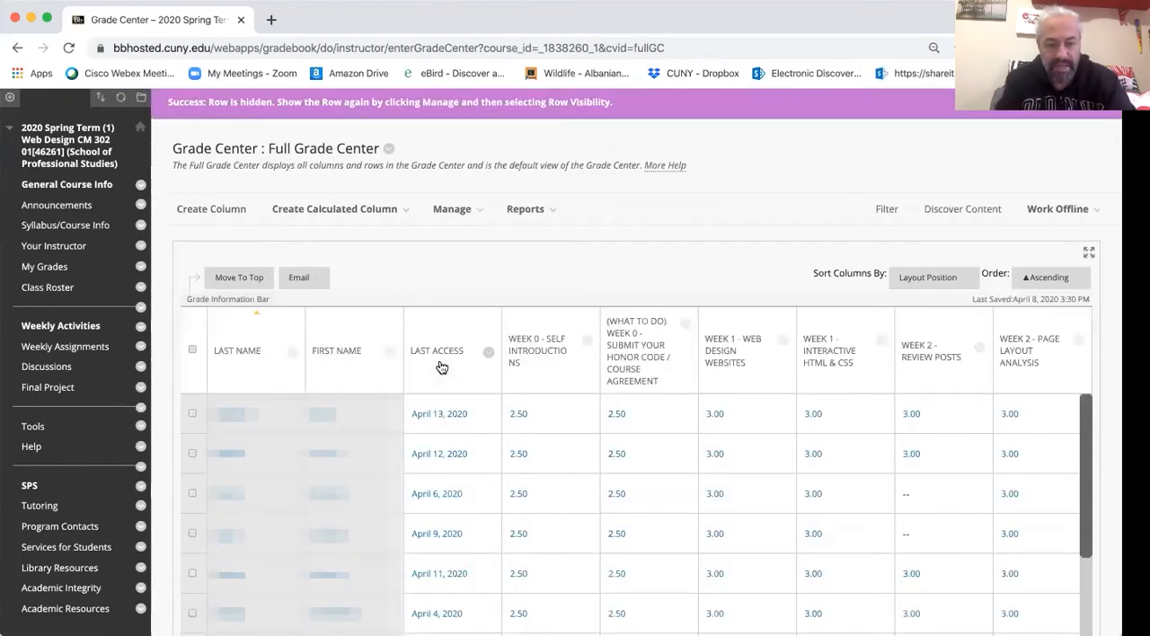
# - Set the hidden student's row back to shown through Row Visibility and submit the change
pyautogui.click(454, 210)
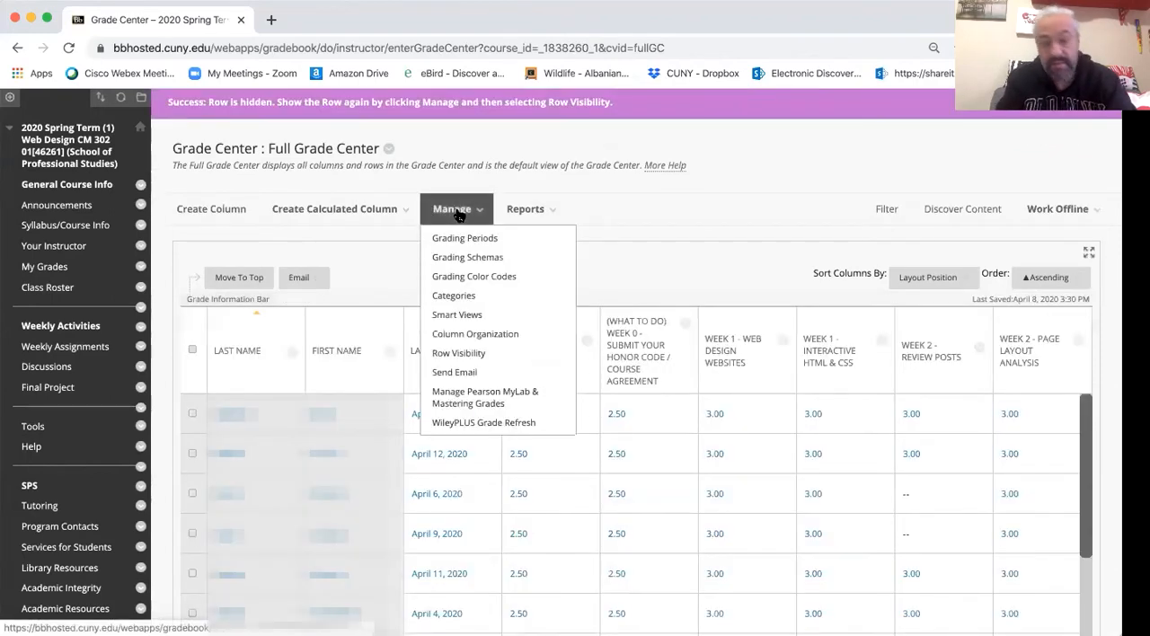
pyautogui.click(536, 352)
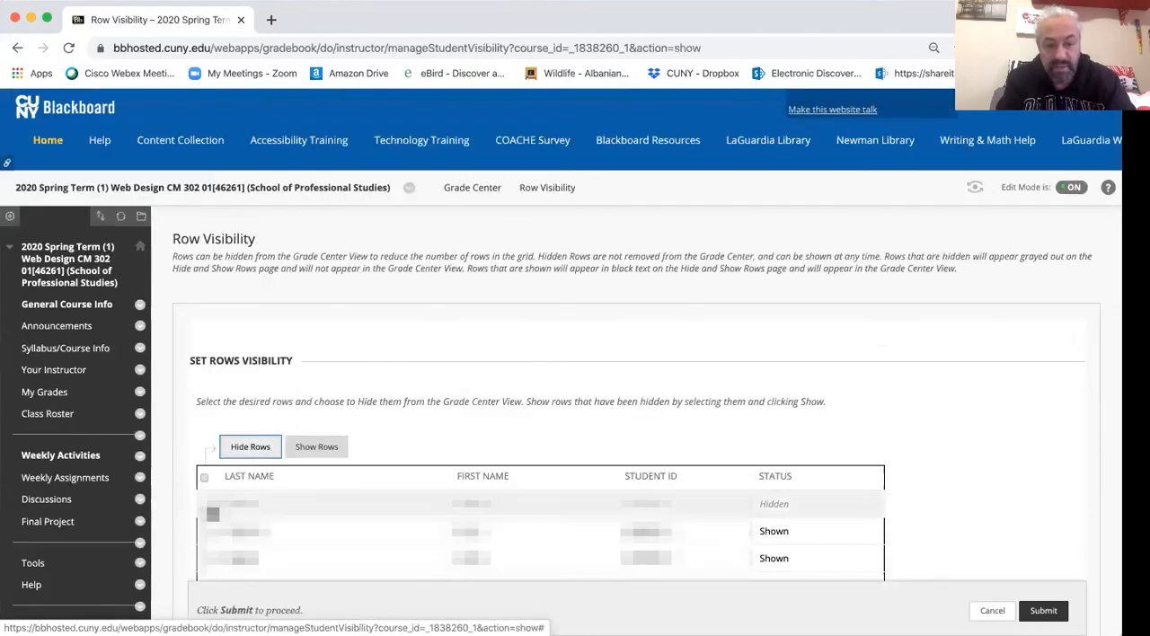
pyautogui.click(213, 504)
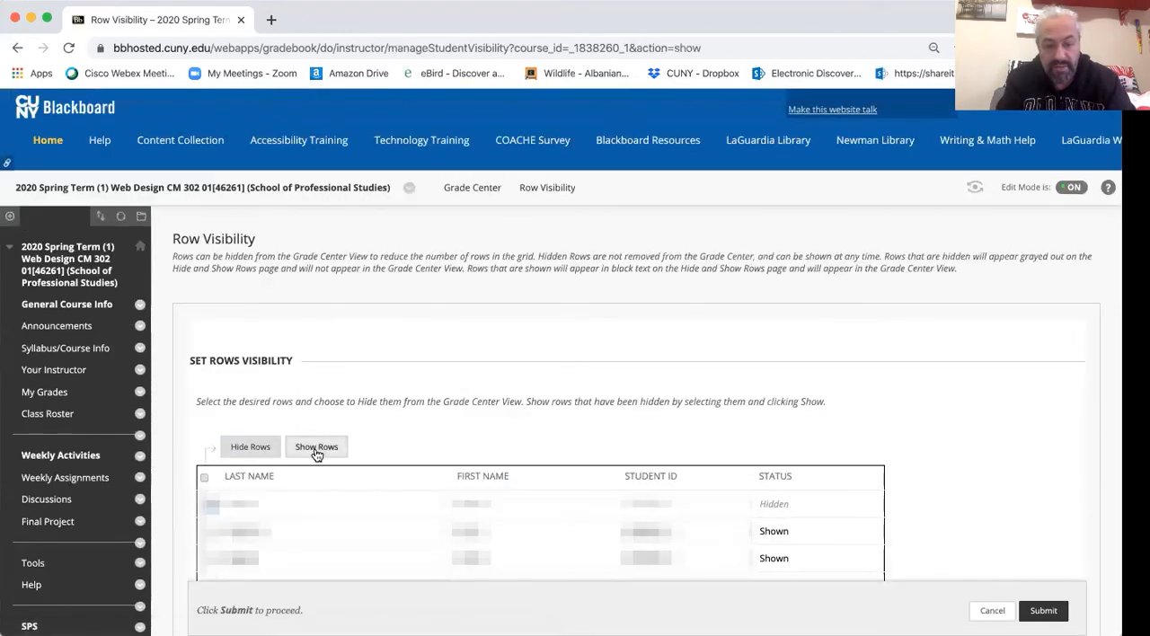
pyautogui.click(316, 449)
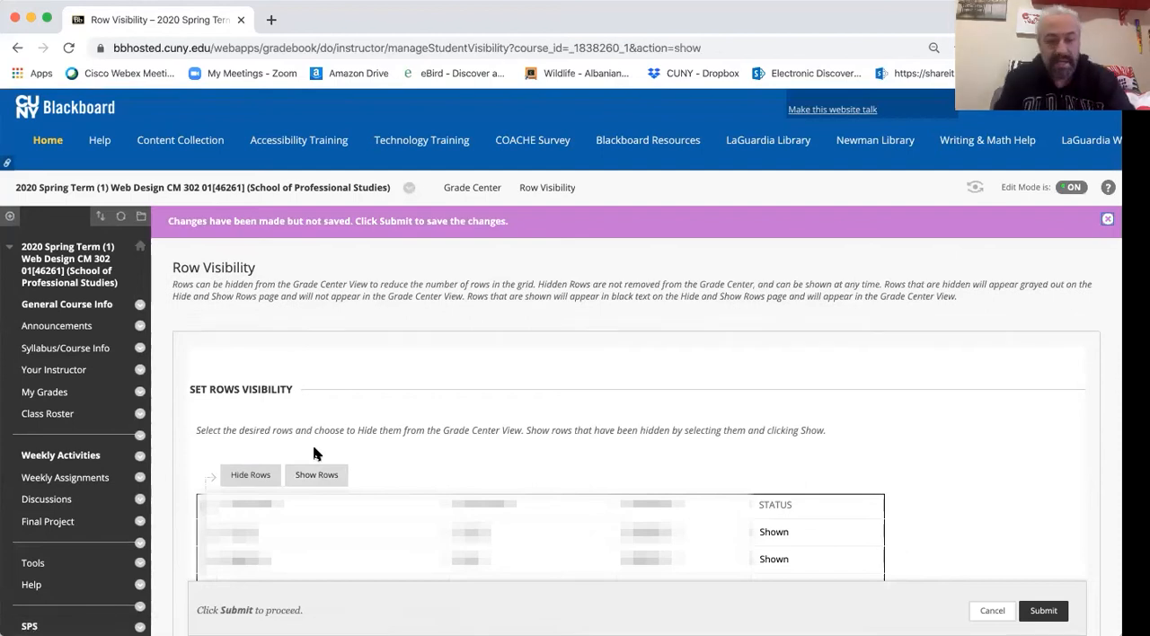
pyautogui.scroll(-9, 313, 453)
pyautogui.click(1042, 572)
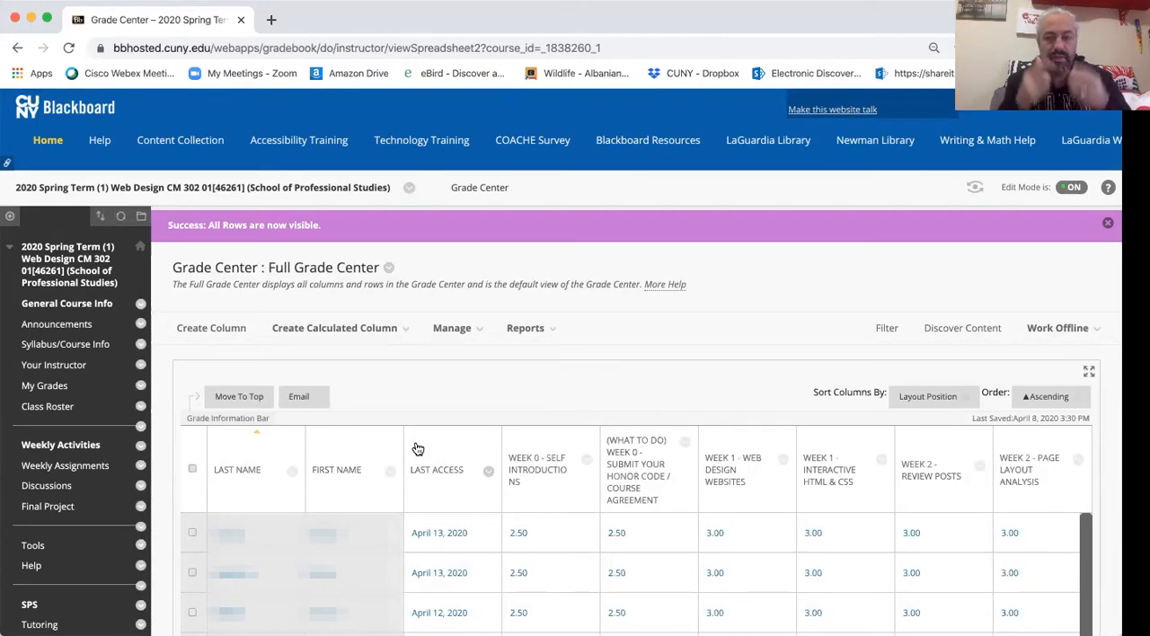
# - Open the course's Grading Schemas, examine the mapping of the first SPS GRAD Letter schema, and return to the schema list
pyautogui.click(454, 329)
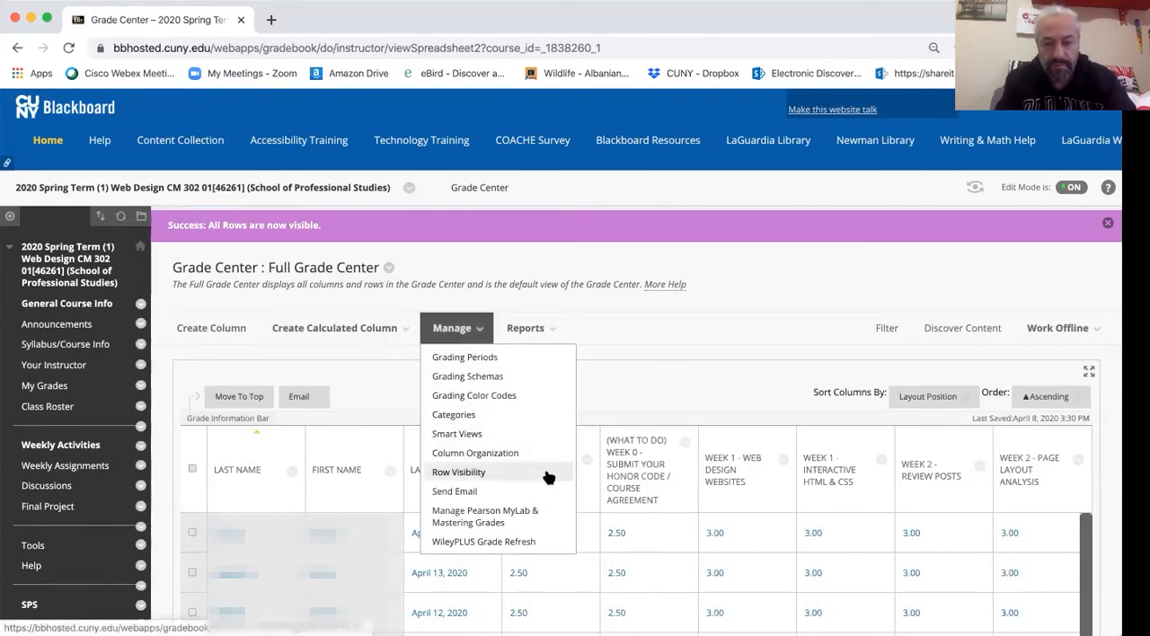
pyautogui.click(568, 382)
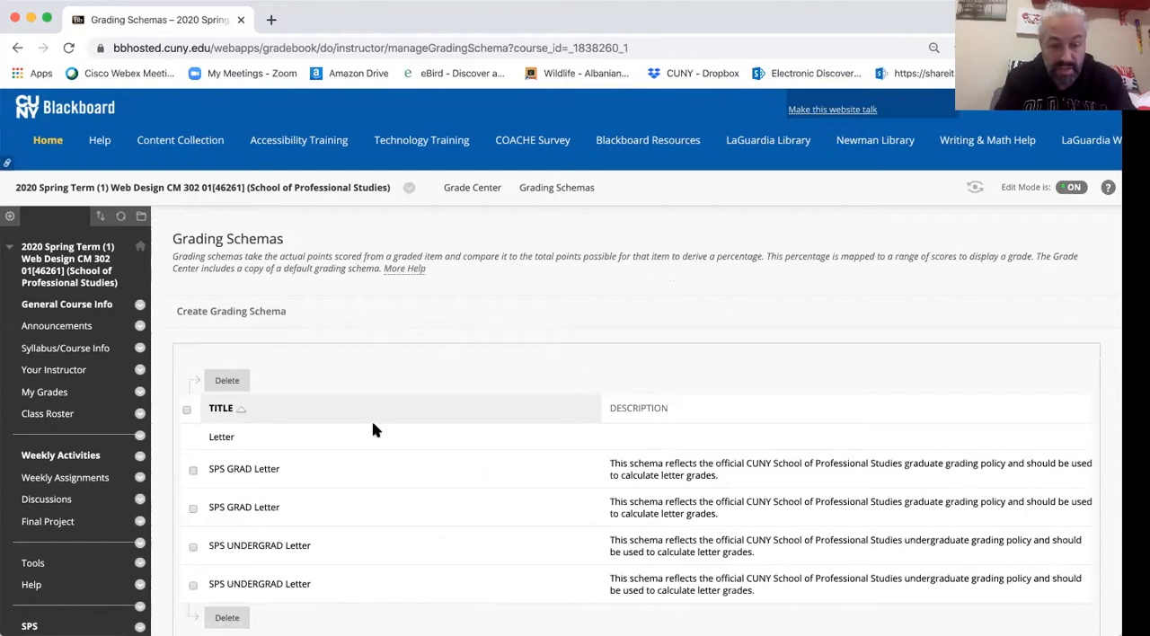
pyautogui.click(288, 470)
pyautogui.click(301, 517)
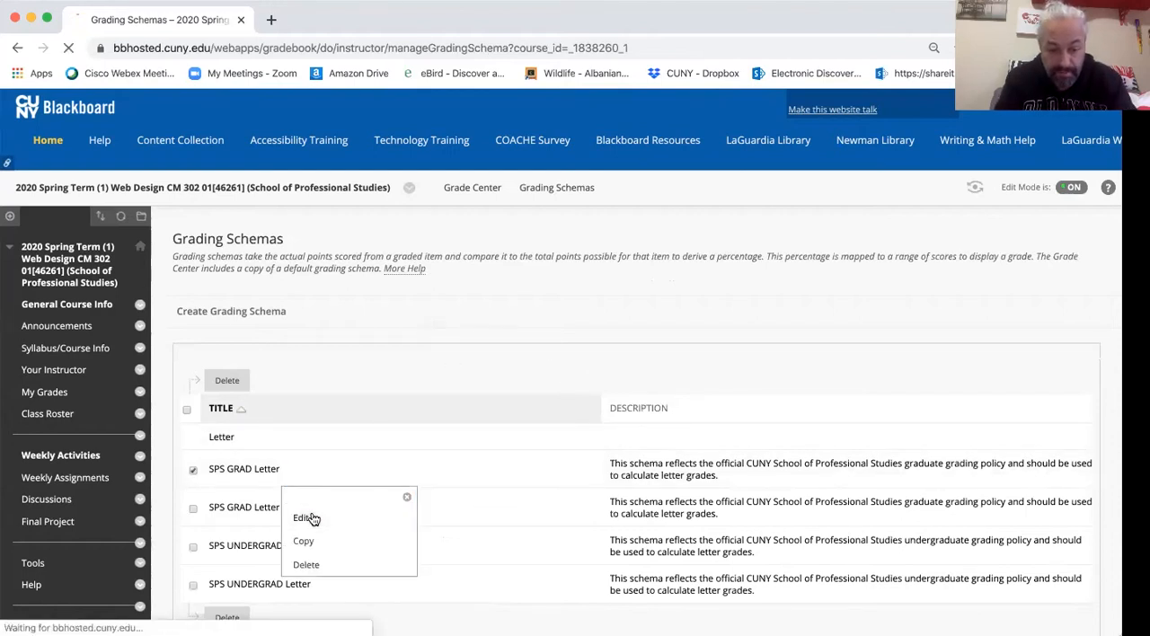
pyautogui.scroll(-5, 312, 516)
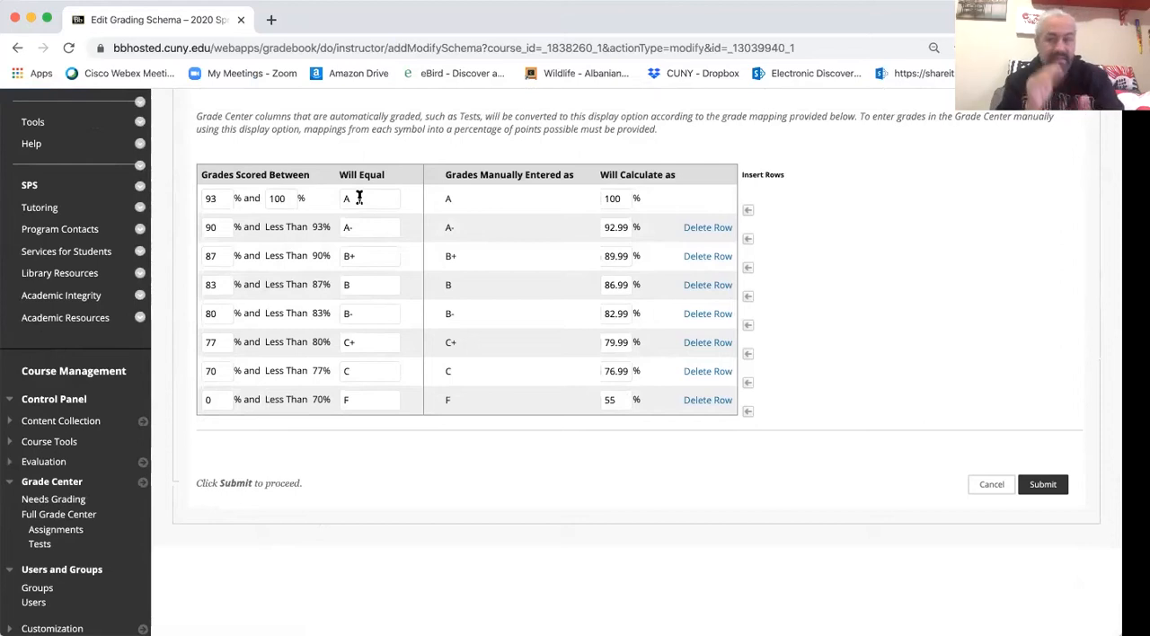
pyautogui.click(18, 48)
# - Open the Letter schema for editing, examine its grade mapping, and return to the schema list
pyautogui.click(240, 438)
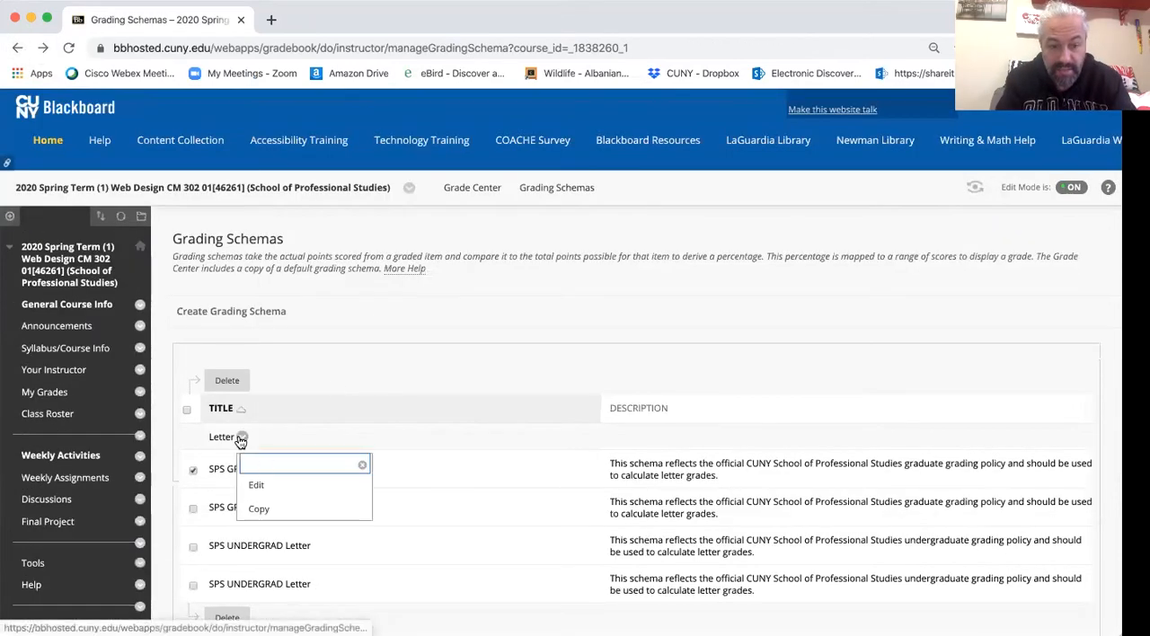
pyautogui.click(260, 485)
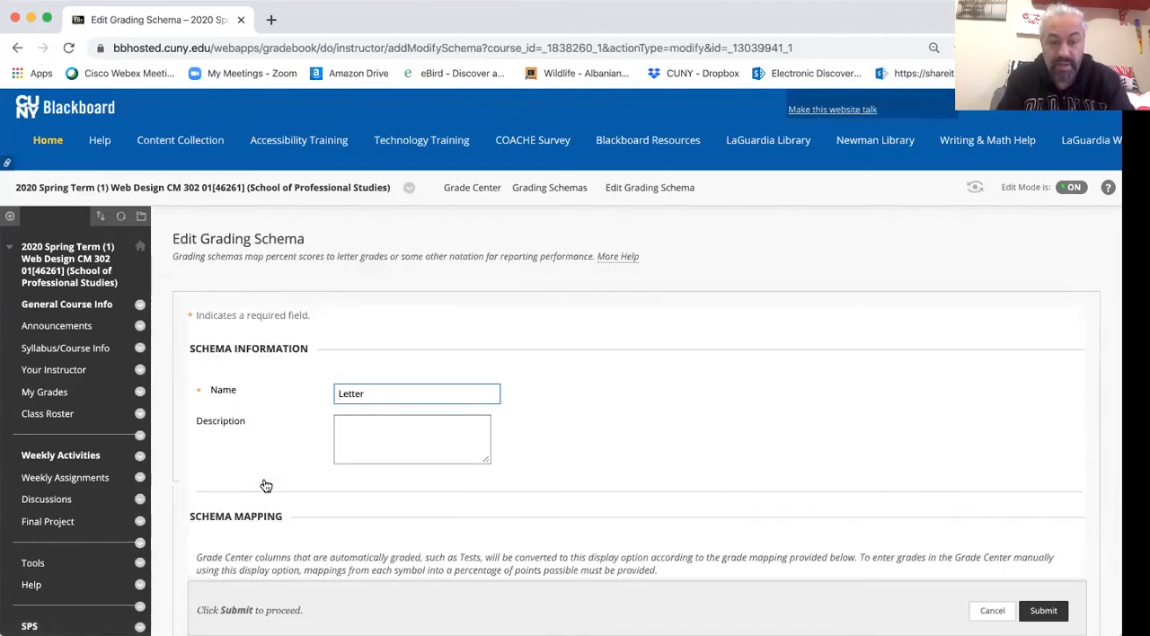
pyautogui.scroll(-5, 266, 485)
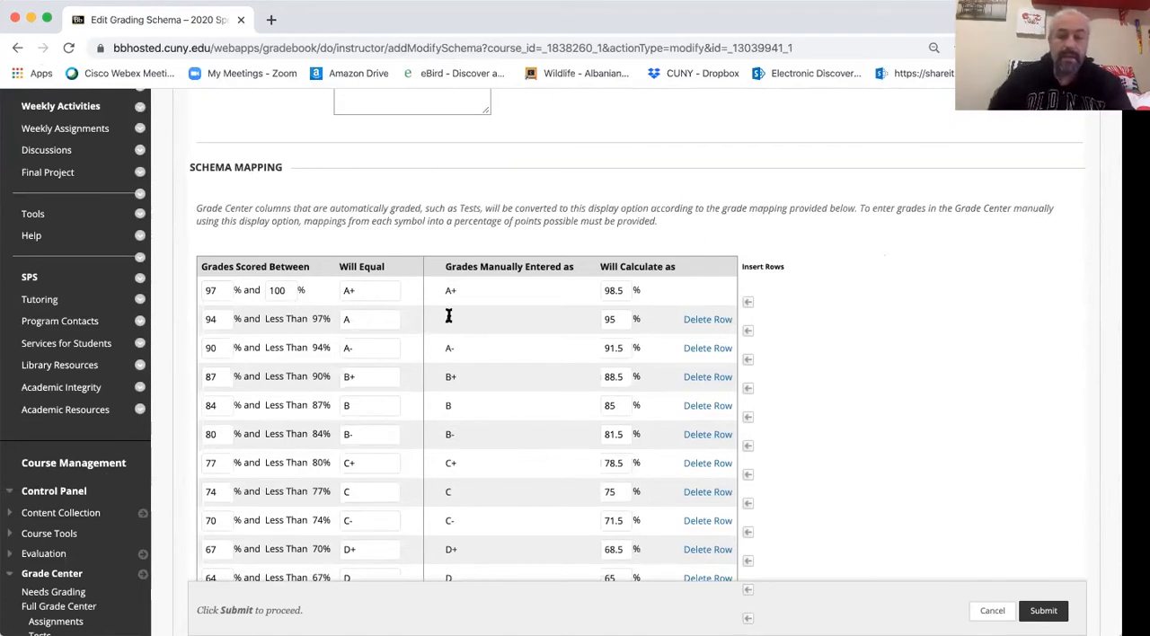
pyautogui.scroll(-2, 449, 315)
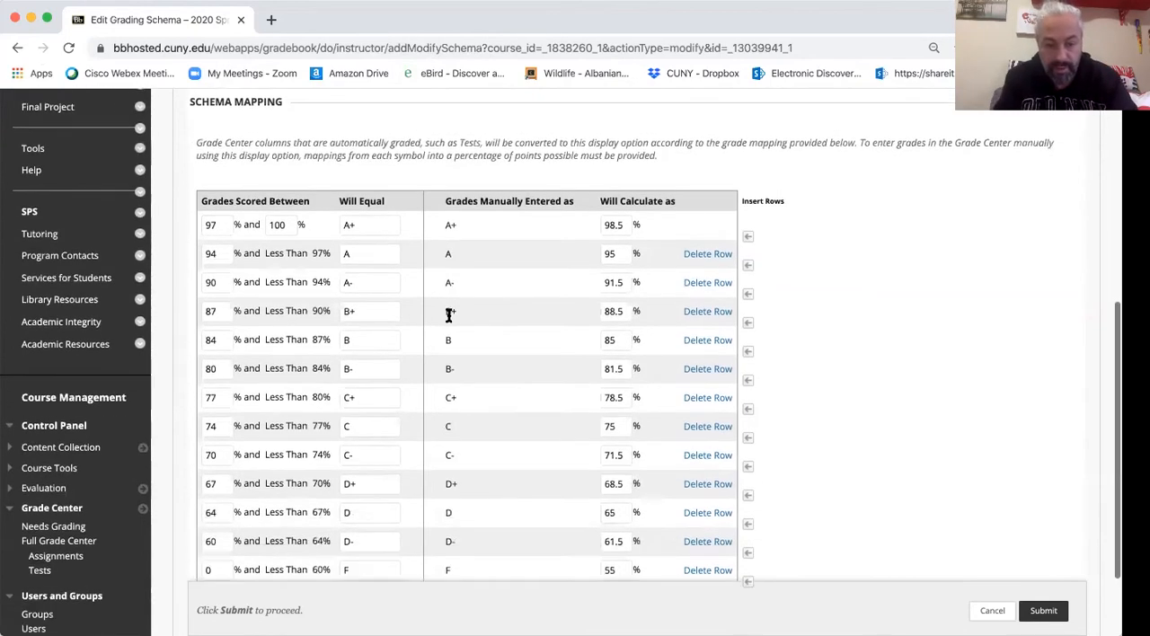
pyautogui.click(17, 47)
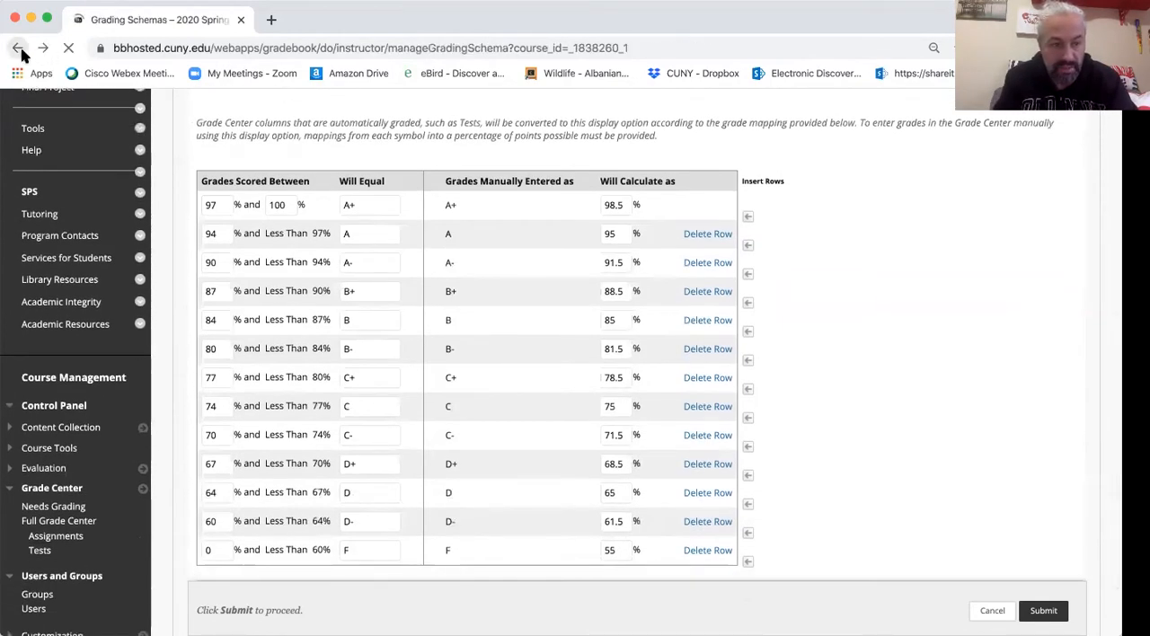
# - Reopen the first SPS GRAD Letter schema to compare its grade ranges, and return to the schema list
pyautogui.click(287, 469)
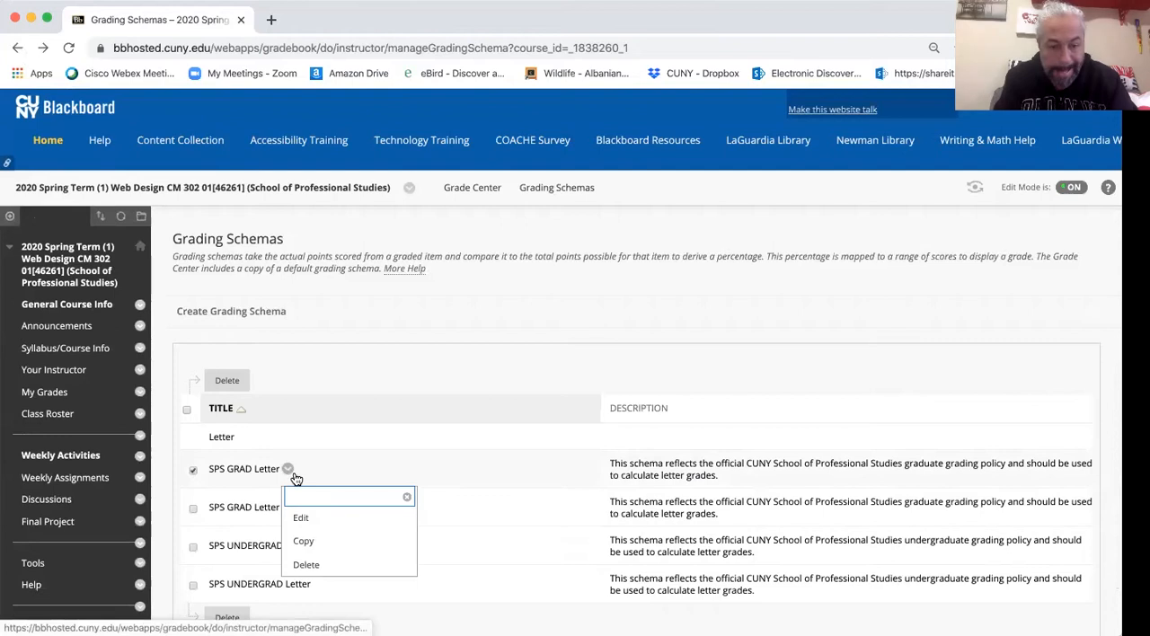
pyautogui.click(310, 528)
pyautogui.scroll(-5, 456, 462)
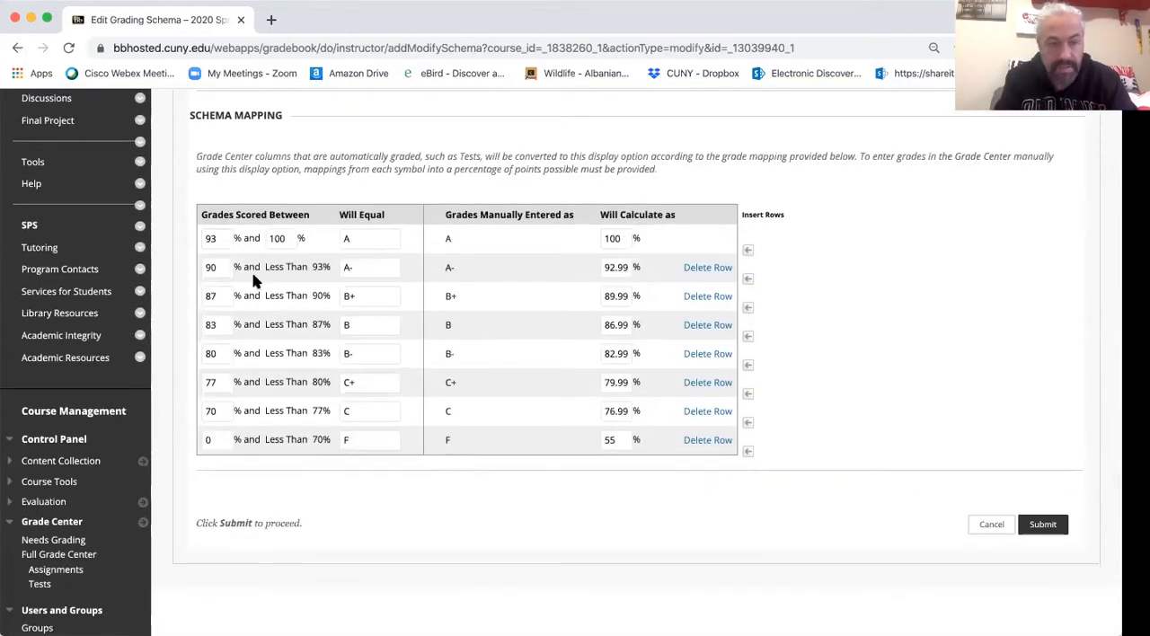
pyautogui.click(17, 47)
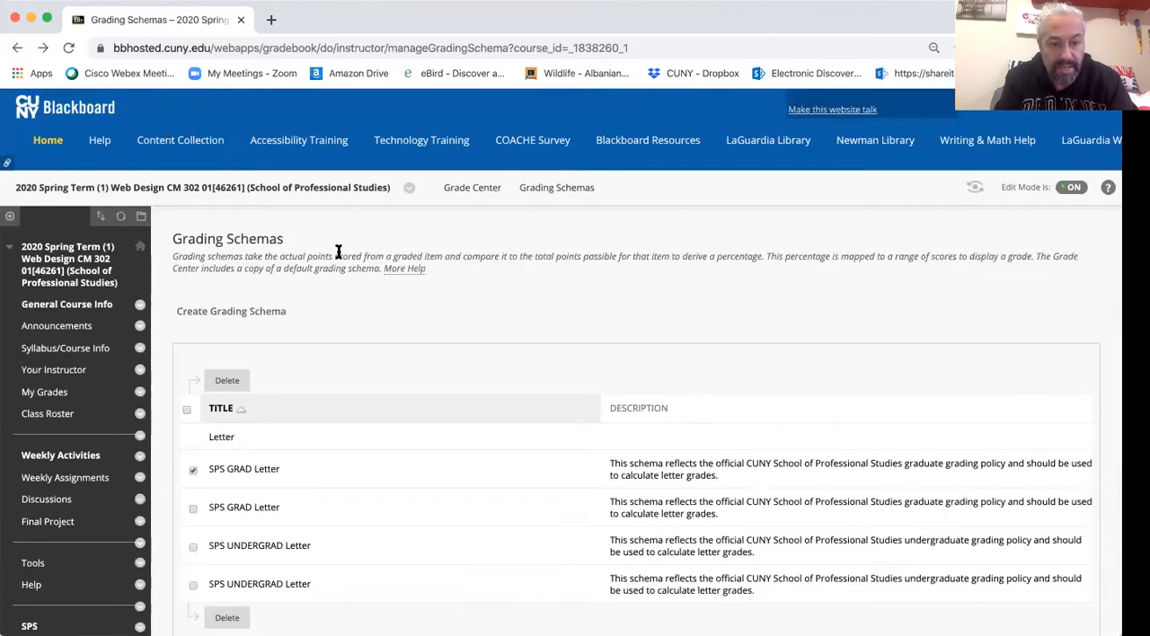
# - Reopen the Letter schema for editing and examine its full mapping table from A+ down to F
pyautogui.click(243, 437)
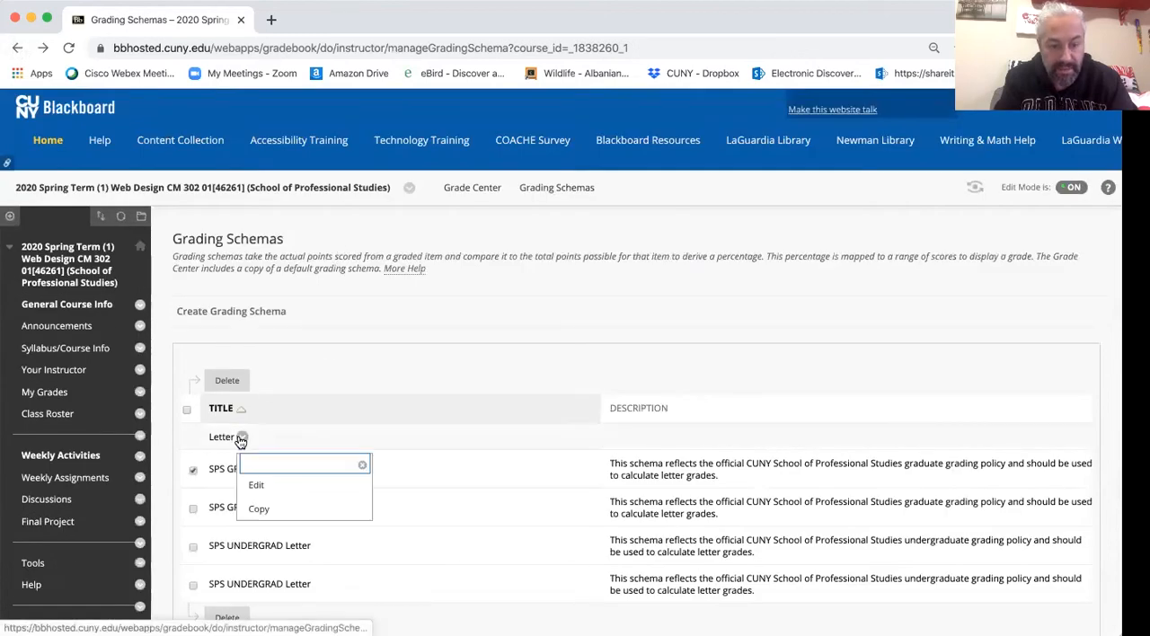
pyautogui.click(257, 486)
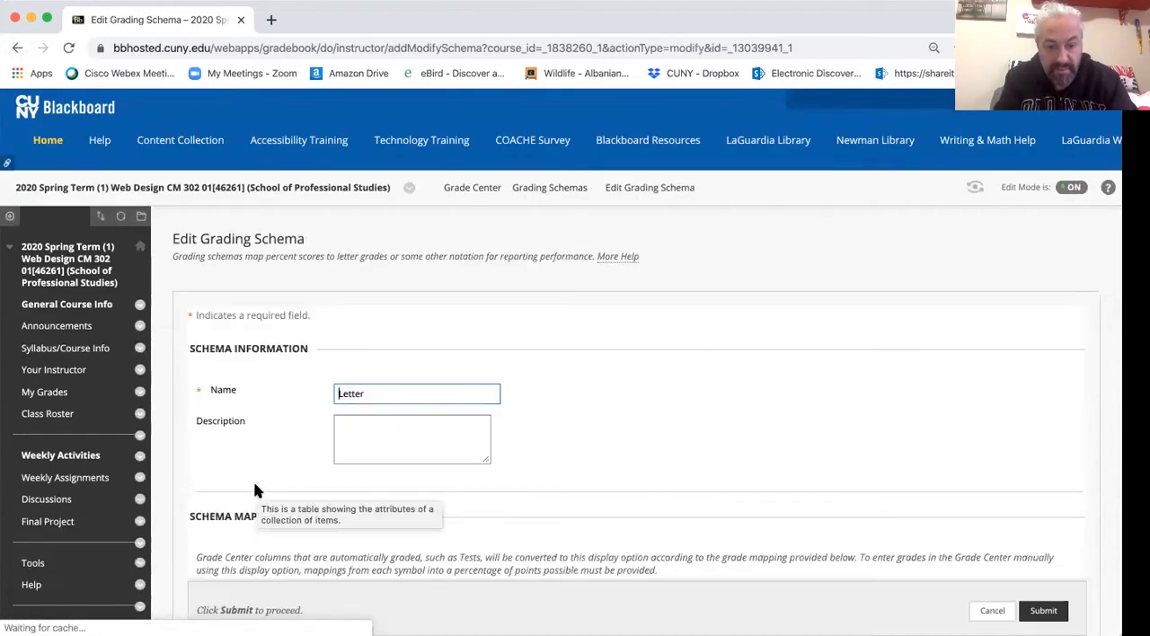
pyautogui.scroll(-1, 766, 397)
pyautogui.scroll(-2, 767, 398)
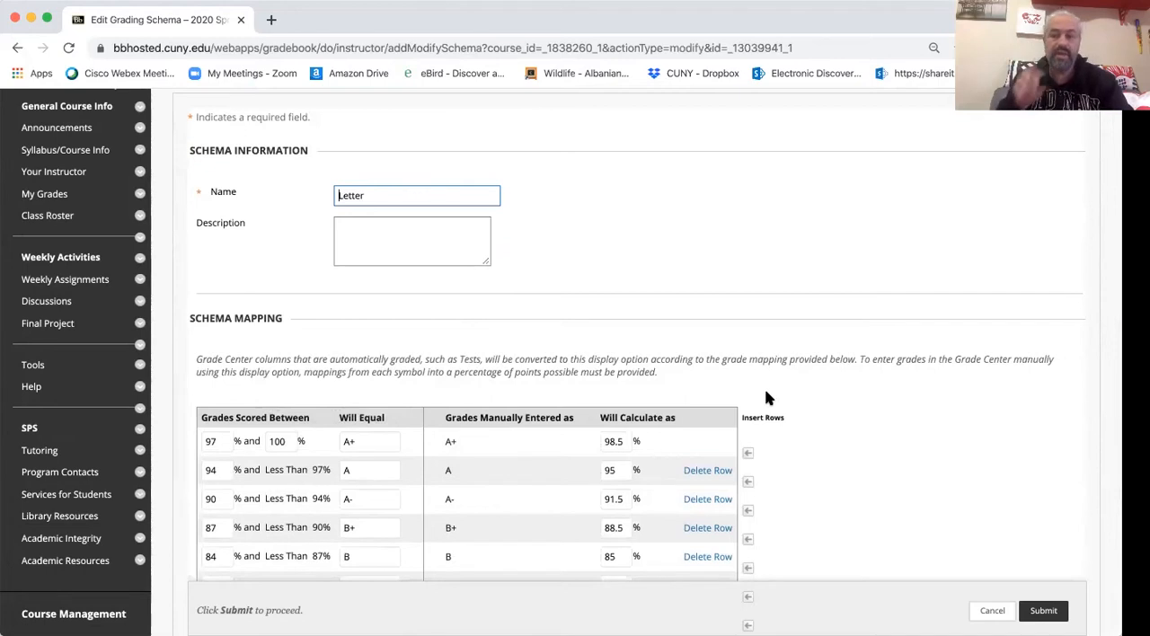
pyautogui.scroll(-2, 867, 404)
pyautogui.scroll(-1, 868, 403)
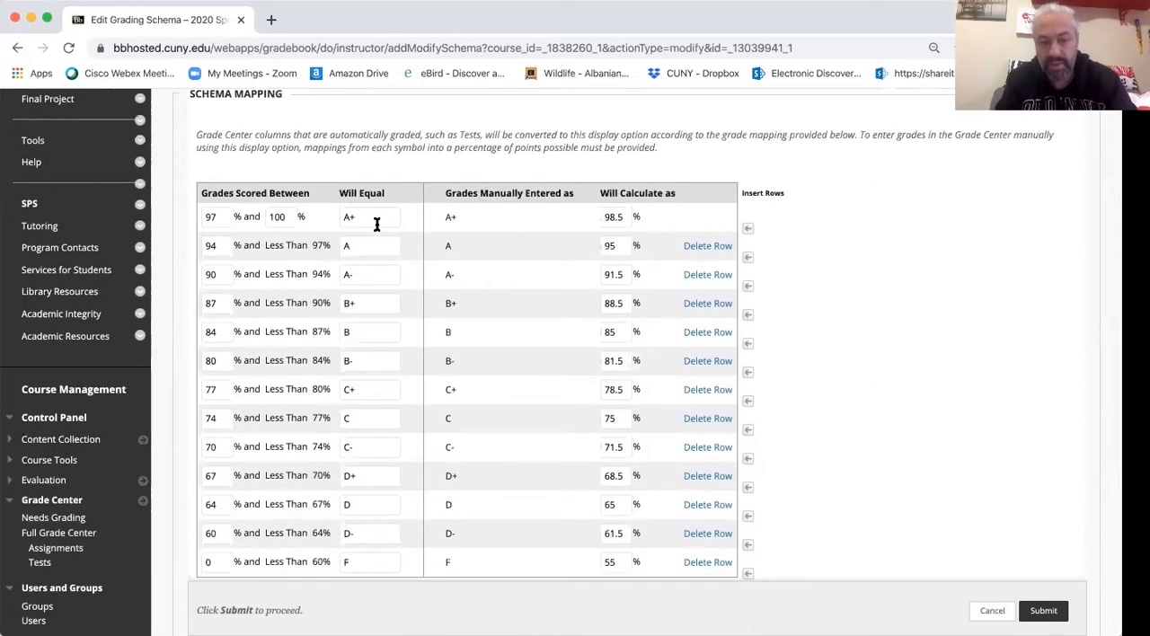
# - Finish reviewing the Letter schema mapping down to F and open the course's Rubrics tool
pyautogui.scroll(-1, 376, 224)
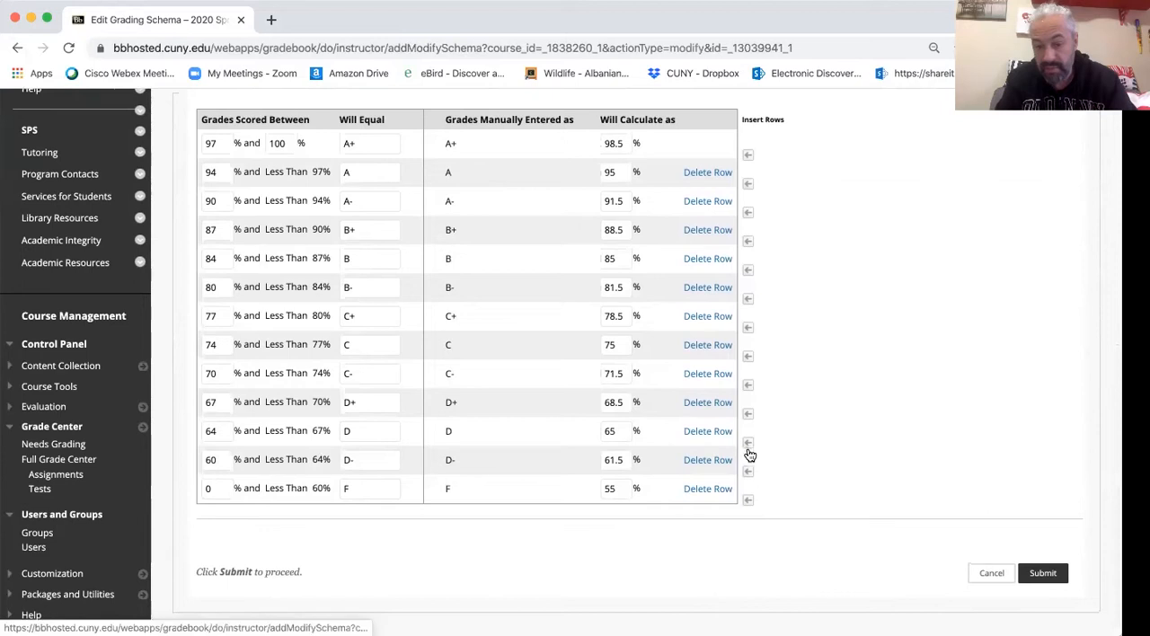
pyautogui.scroll(2, 970, 486)
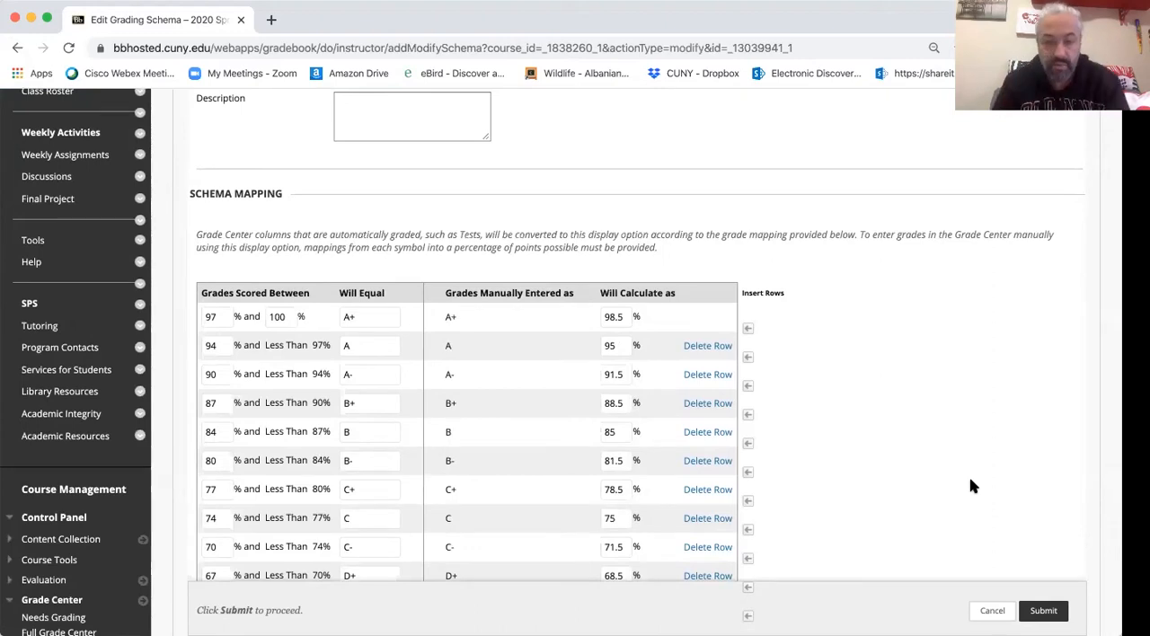
pyautogui.scroll(-2, 971, 486)
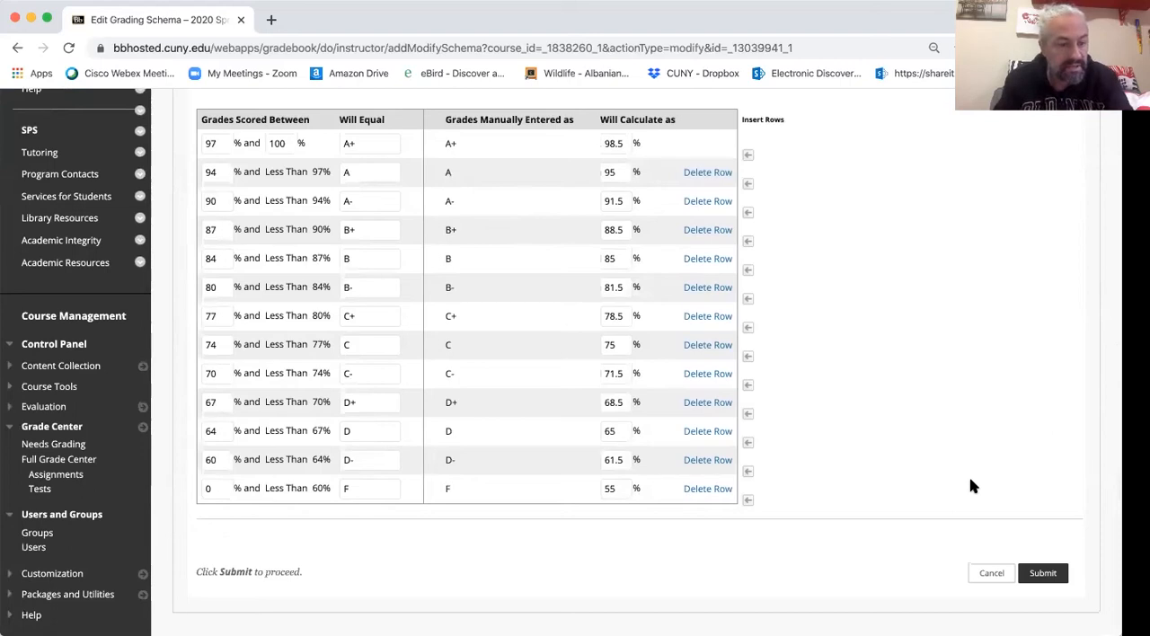
pyautogui.click(50, 386)
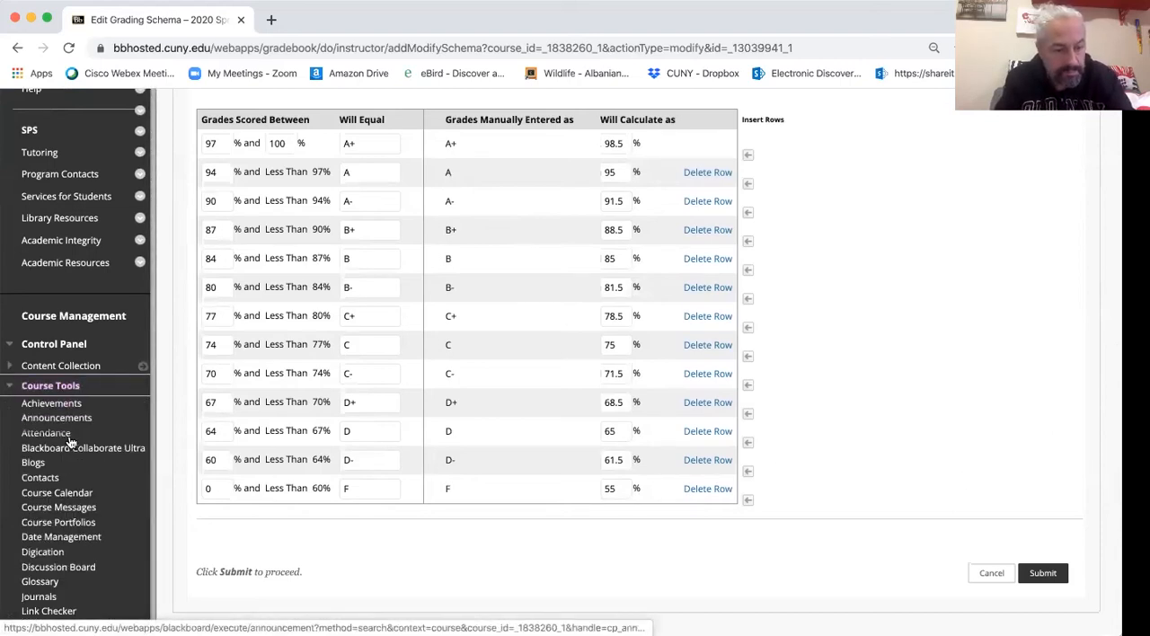
pyautogui.scroll(-2, 76, 458)
pyautogui.scroll(-1, 77, 457)
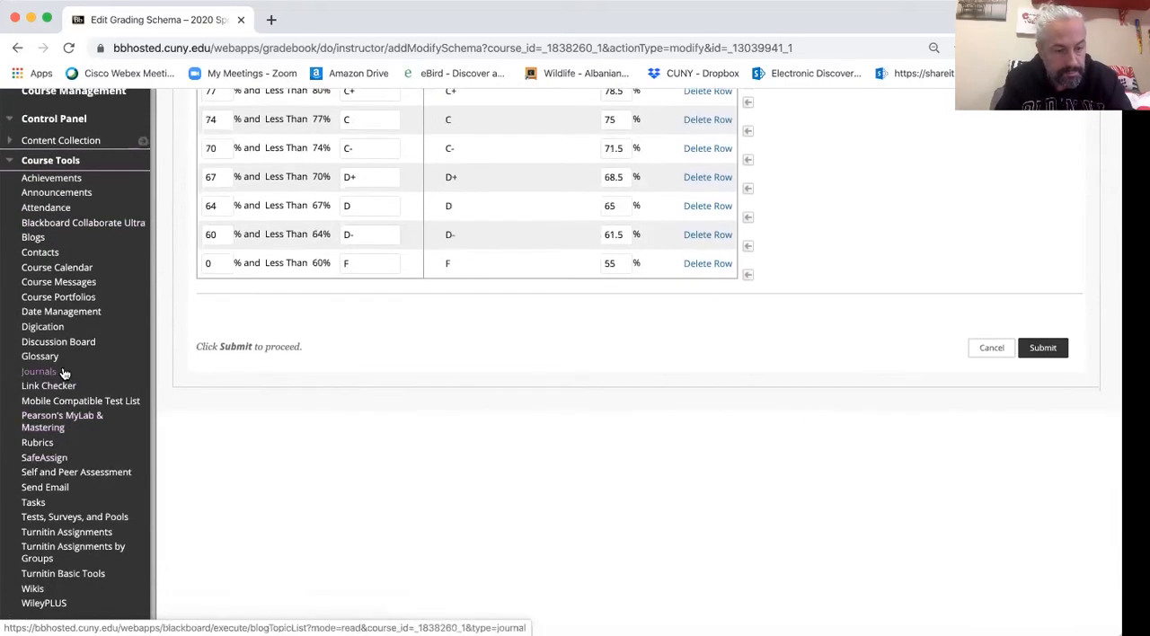
pyautogui.click(40, 445)
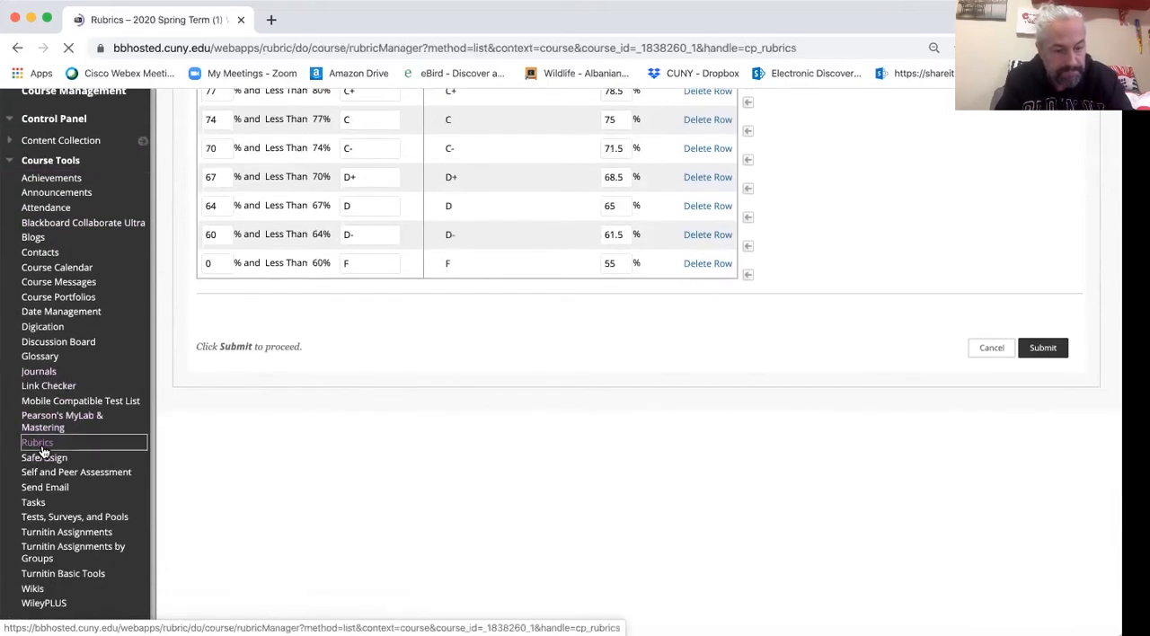
pyautogui.scroll(-1, 500, 345)
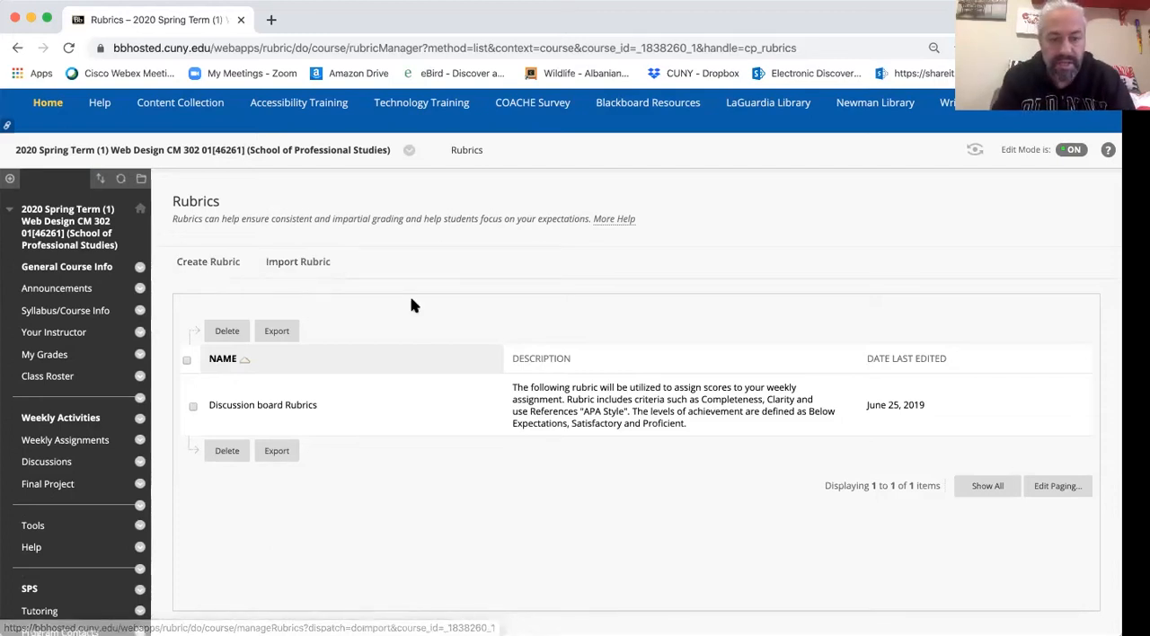
pyautogui.scroll(-1, 412, 303)
pyautogui.scroll(1, 411, 303)
# - Start a new rubric named Class Rubric and go to its criteria grid
pyautogui.click(223, 245)
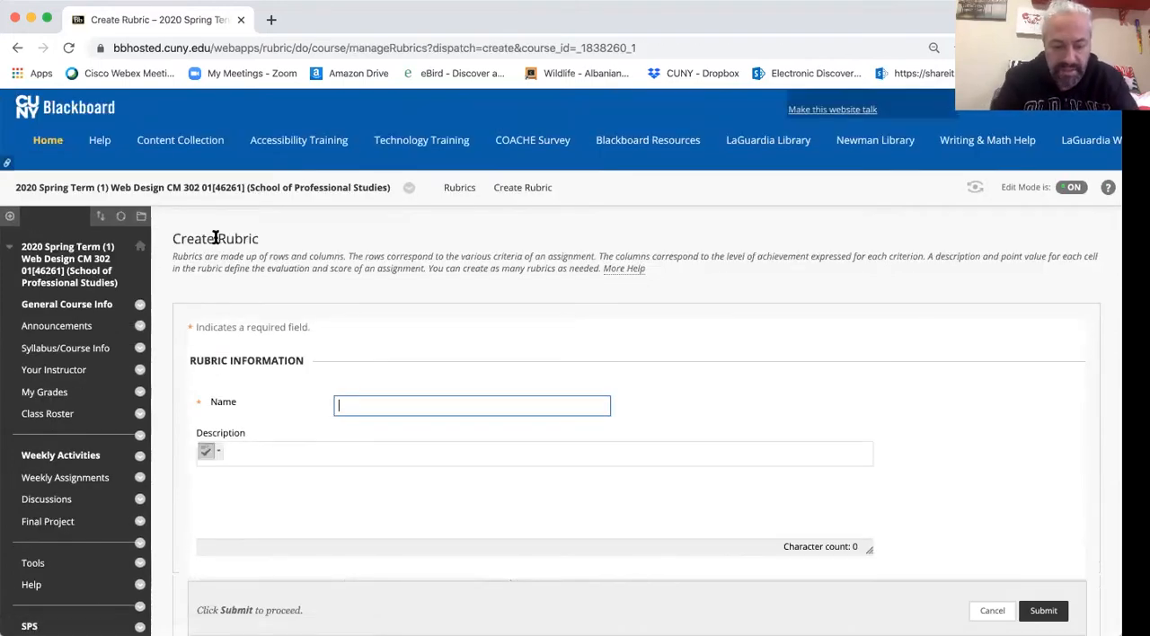
pyautogui.write('Cl')
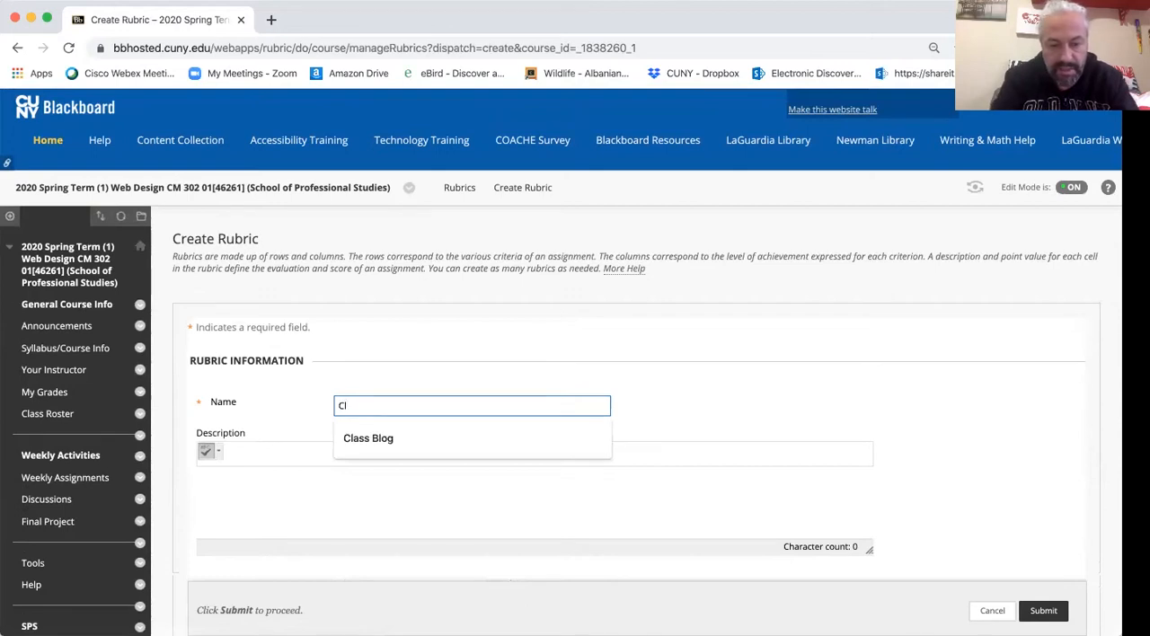
pyautogui.write('ass Rubric')
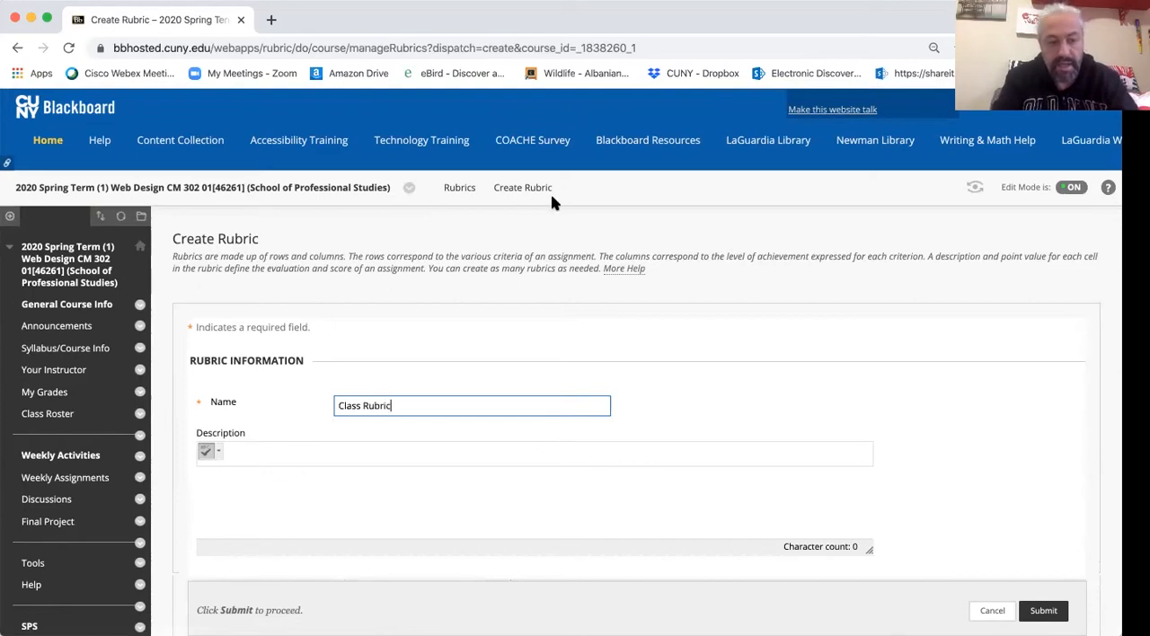
pyautogui.scroll(-5, 800, 391)
pyautogui.scroll(-3, 800, 391)
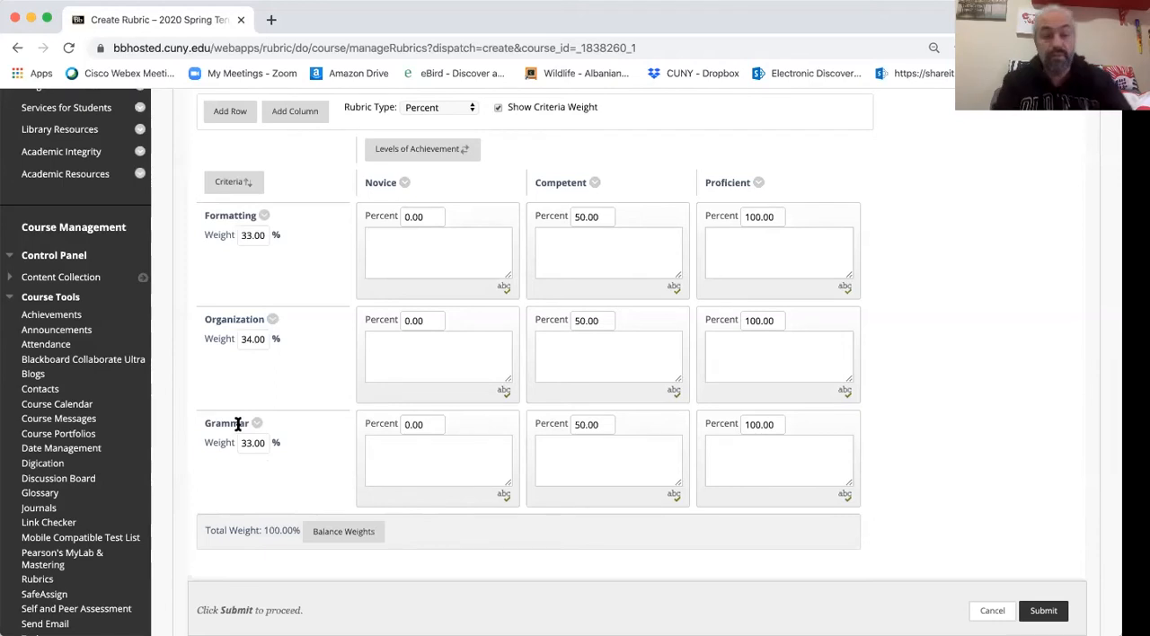
pyautogui.click(265, 219)
pyautogui.click(286, 179)
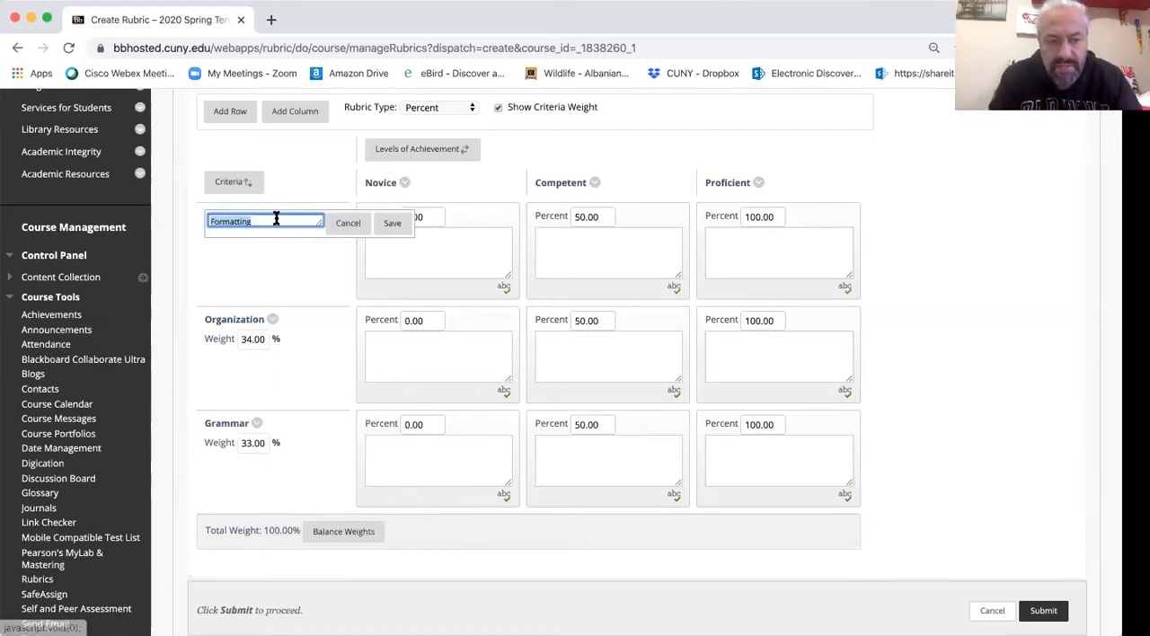
pyautogui.click(346, 225)
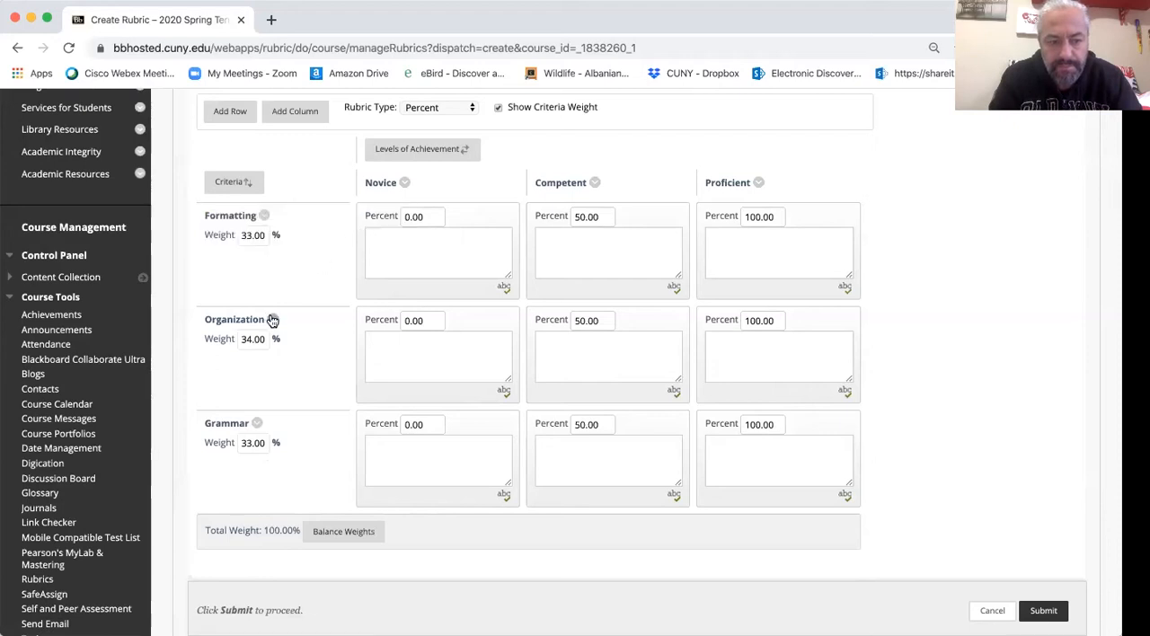
# - Try to rename the Organization criterion as Clarity
pyautogui.click(272, 321)
pyautogui.click(286, 281)
pyautogui.moveTo(283, 323); pyautogui.dragTo(201, 325)
pyautogui.write('Clarity')
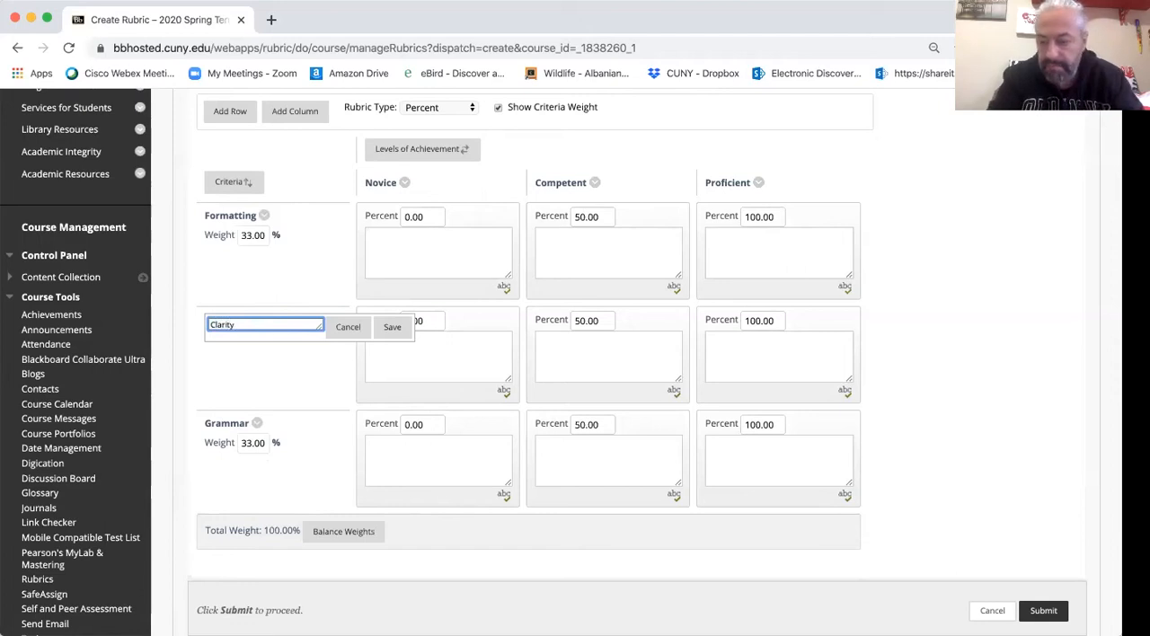
# - Set the Formatting criterion's Competent level to 75 percent and go through its level description boxes
pyautogui.click(373, 269)
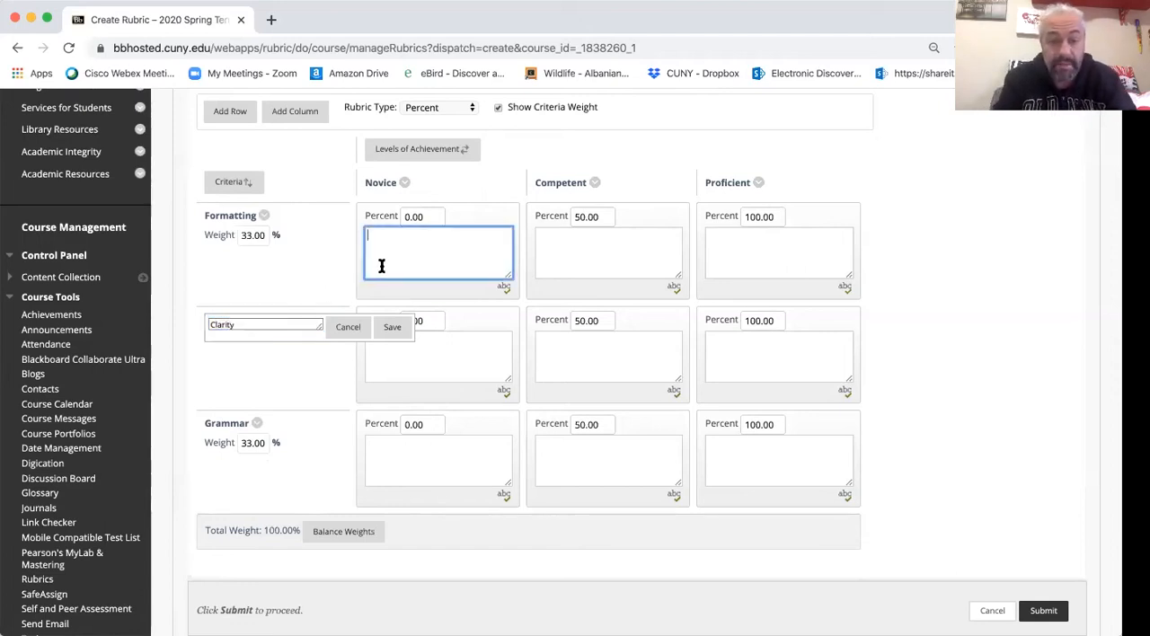
pyautogui.moveTo(584, 217); pyautogui.dragTo(568, 218)
pyautogui.write('75')
pyautogui.click(637, 266)
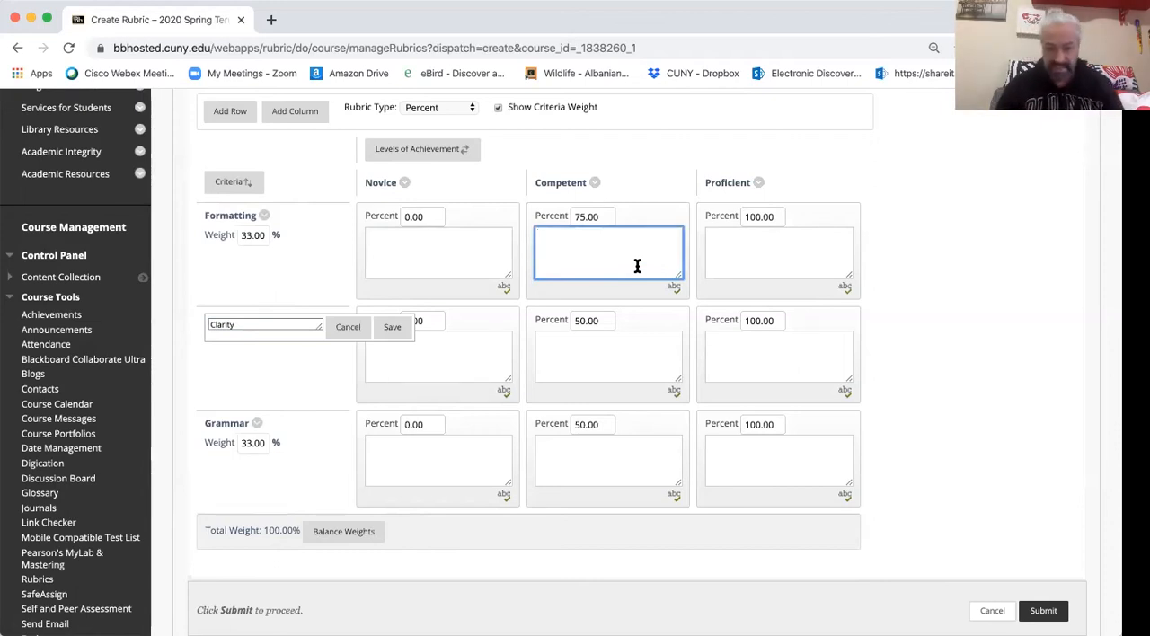
pyautogui.click(415, 258)
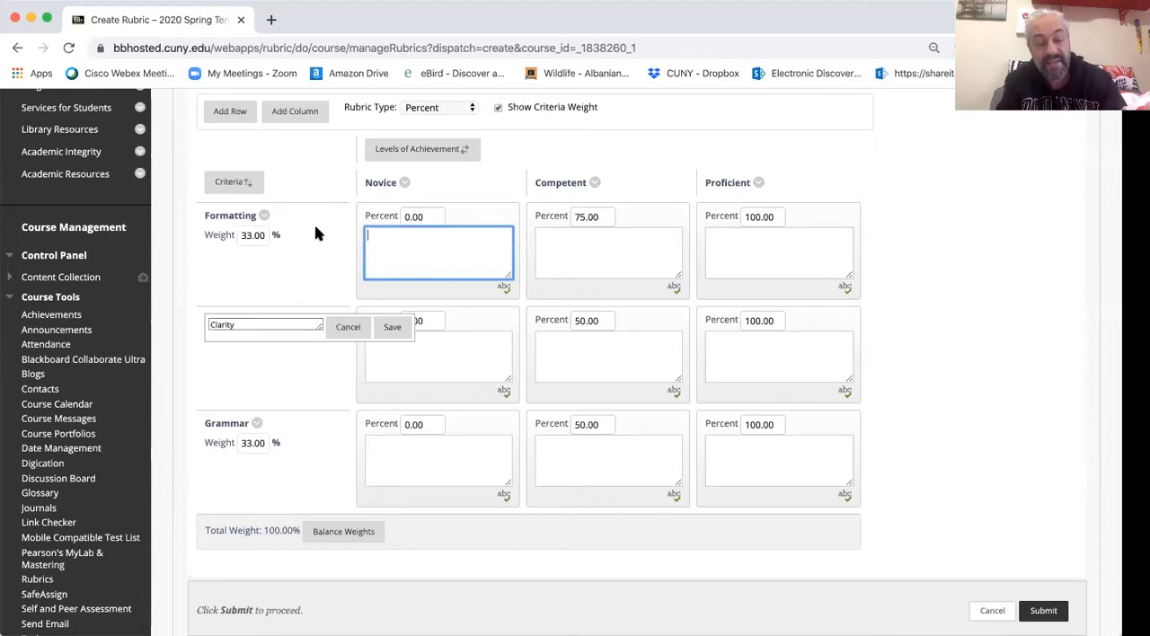
pyautogui.click(586, 246)
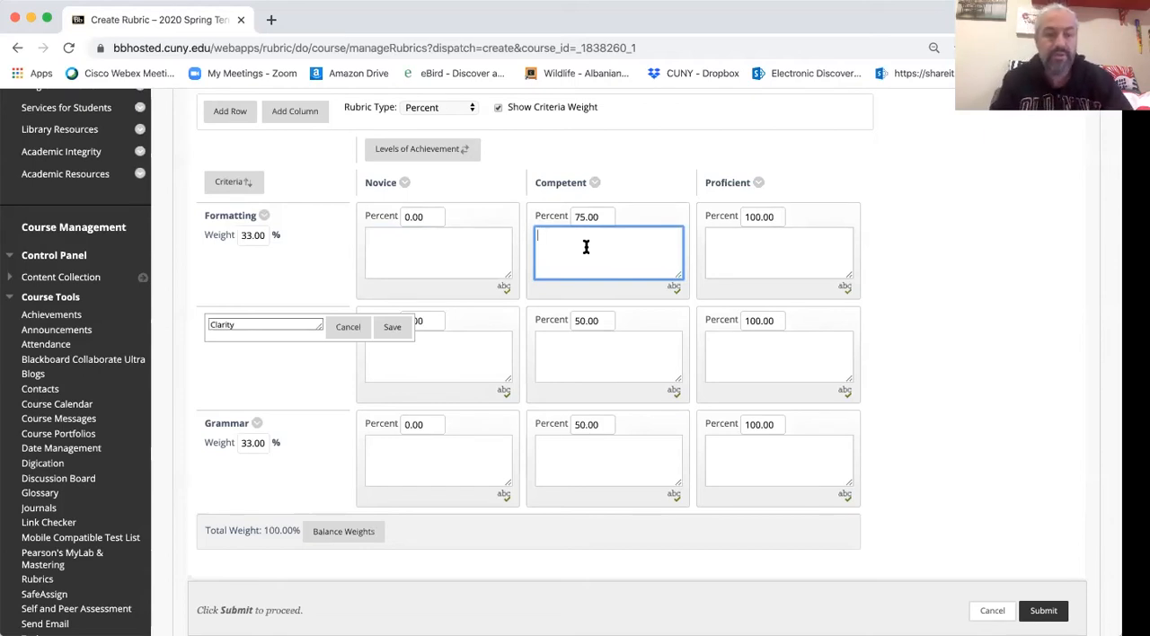
pyautogui.click(766, 249)
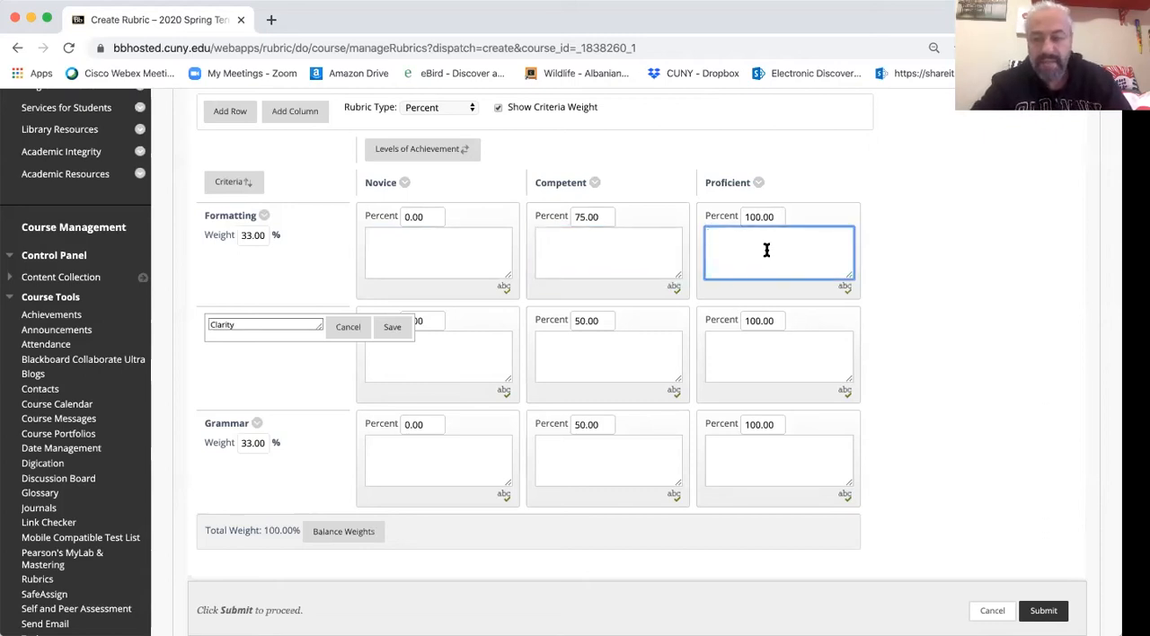
# - Set the Organization criterion's Competent level to 75 percent and discard its pending name edit
pyautogui.click(446, 249)
pyautogui.click(452, 345)
pyautogui.click(578, 359)
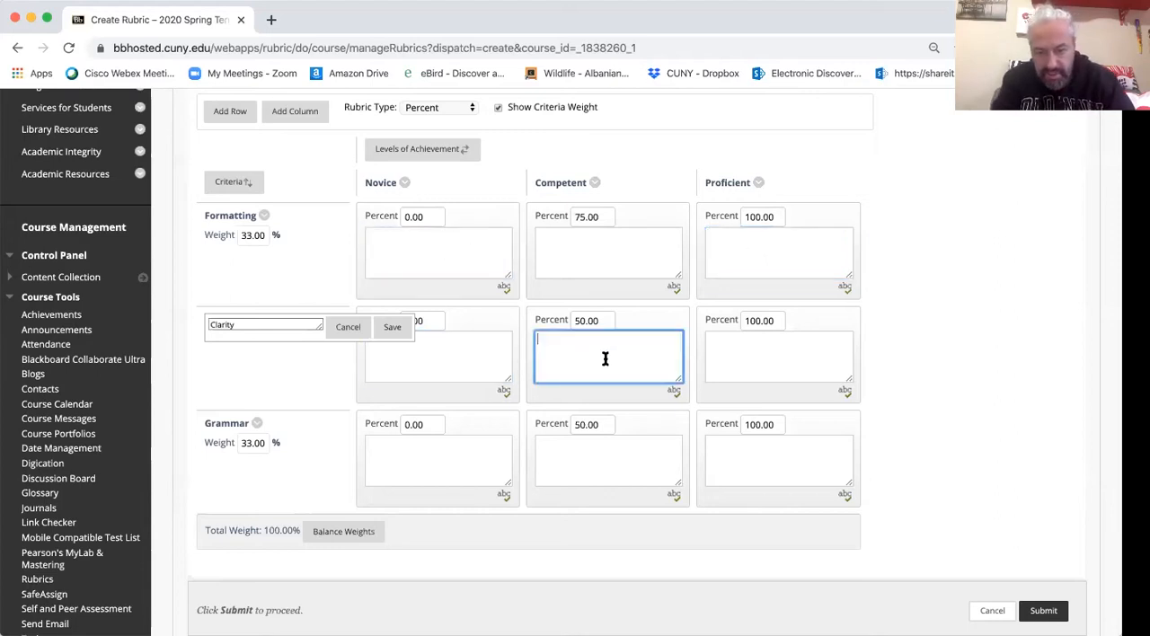
pyautogui.moveTo(583, 321); pyautogui.dragTo(573, 321)
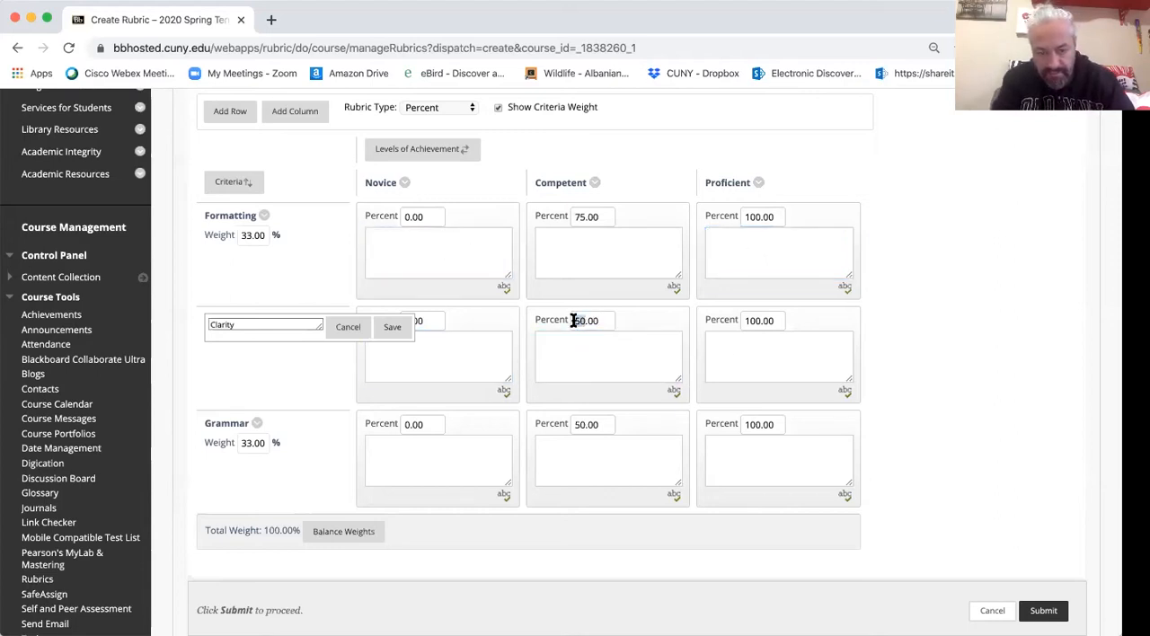
pyautogui.write('75')
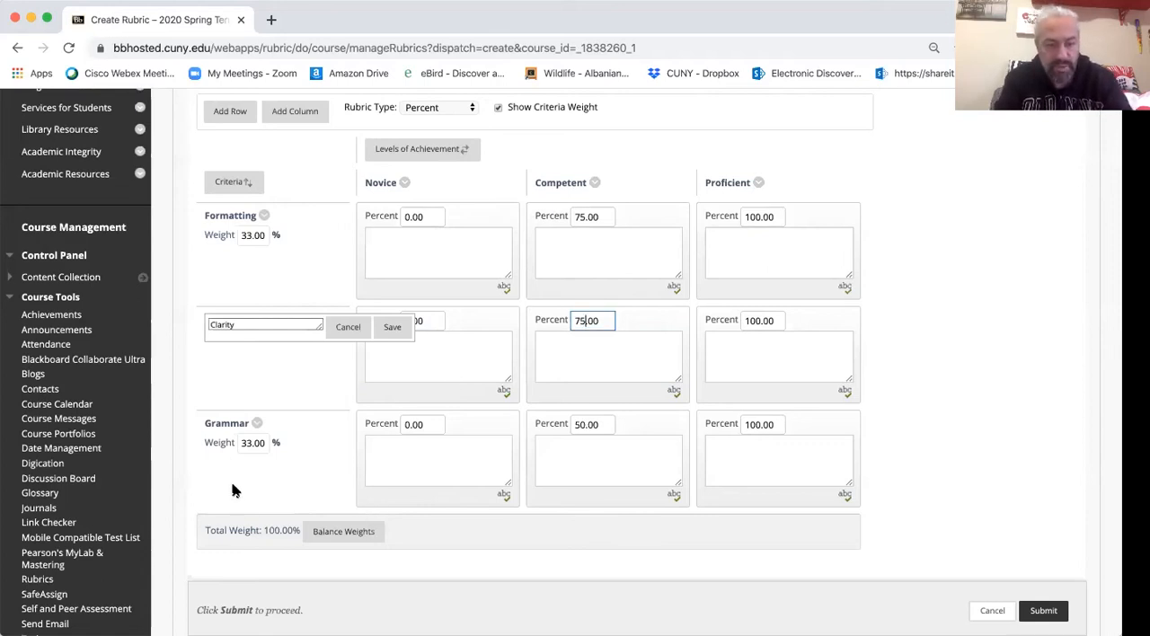
pyautogui.click(348, 328)
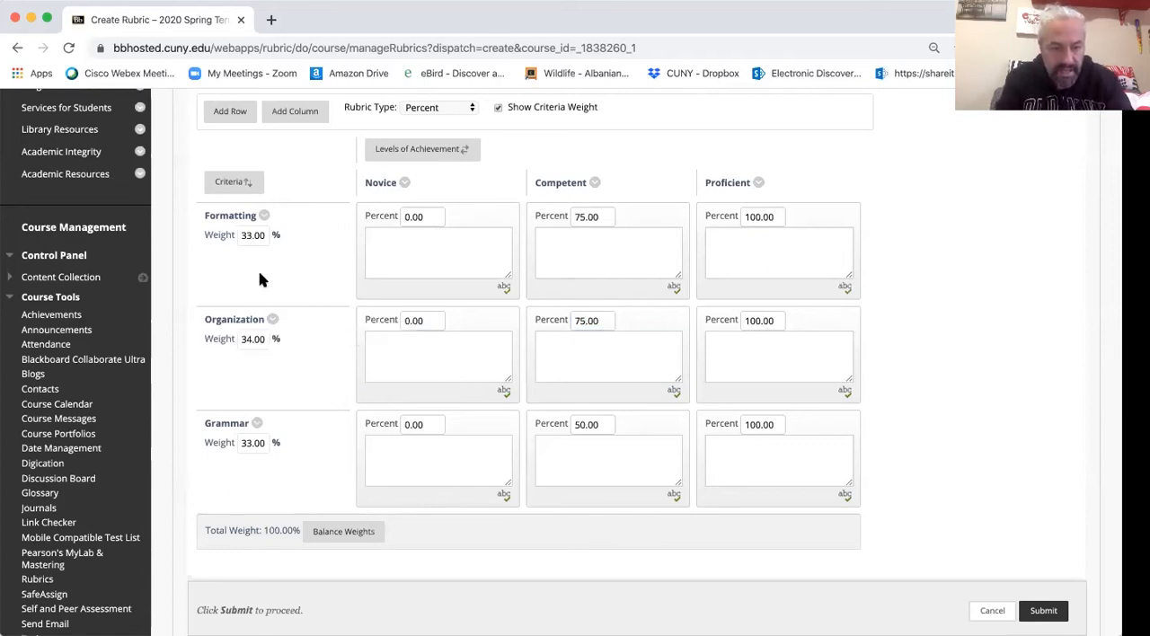
# - Review the rubric's total weight and the description boxes of the first two criteria, and cancel the new rubric
pyautogui.moveTo(264, 530); pyautogui.dragTo(292, 531)
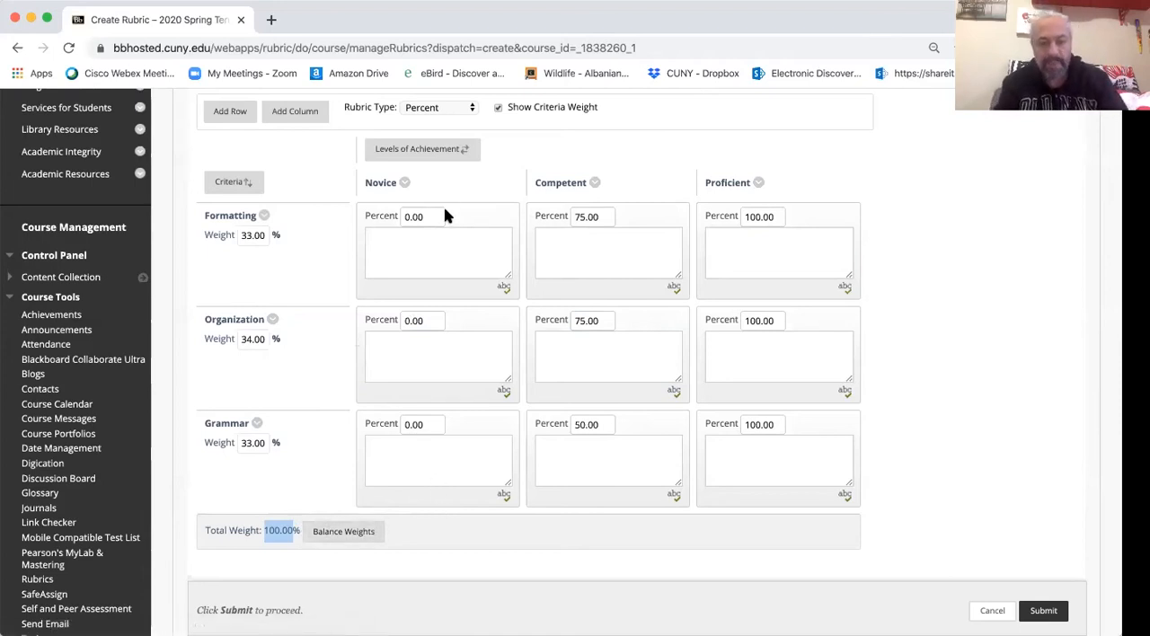
pyautogui.click(427, 243)
pyautogui.click(587, 243)
pyautogui.click(738, 249)
pyautogui.click(735, 339)
pyautogui.click(589, 342)
pyautogui.click(463, 340)
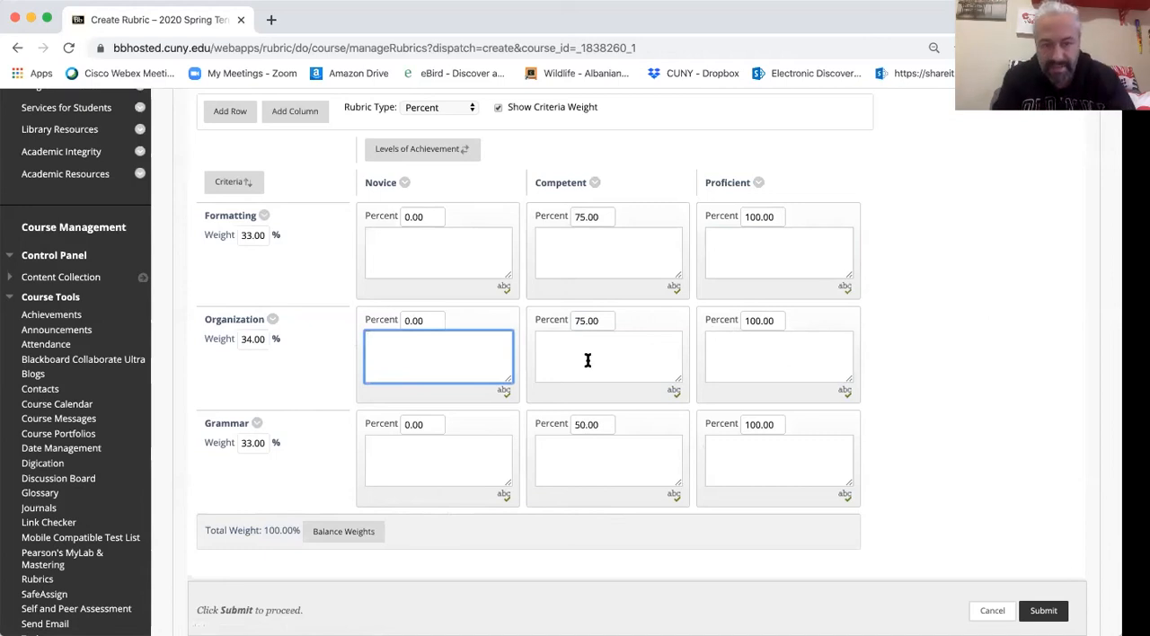
pyautogui.scroll(1, 585, 356)
pyautogui.scroll(-2, 587, 360)
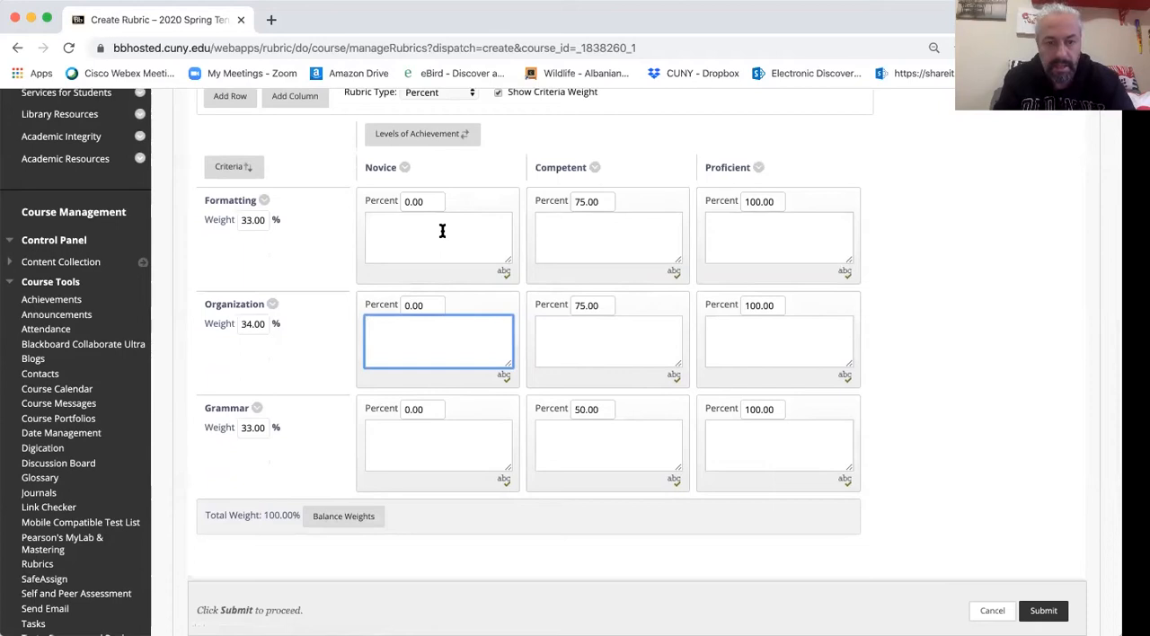
pyautogui.click(991, 610)
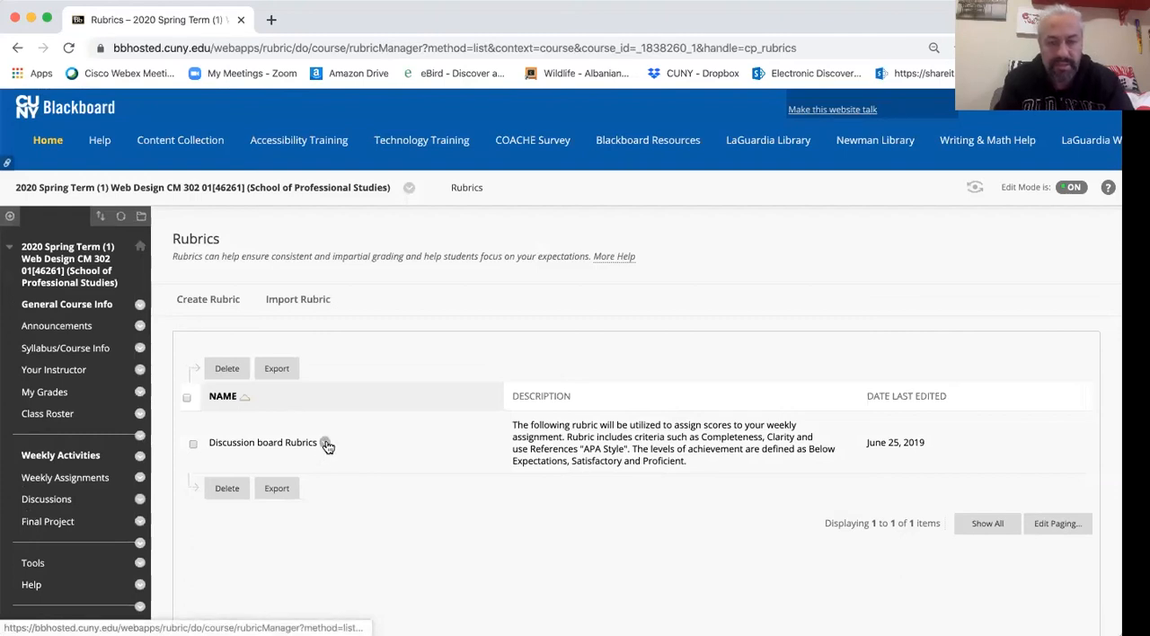
# - Open the Discussion board Rubrics, examine its criteria weights and levels of achievement, and return to the rubric list
pyautogui.click(326, 445)
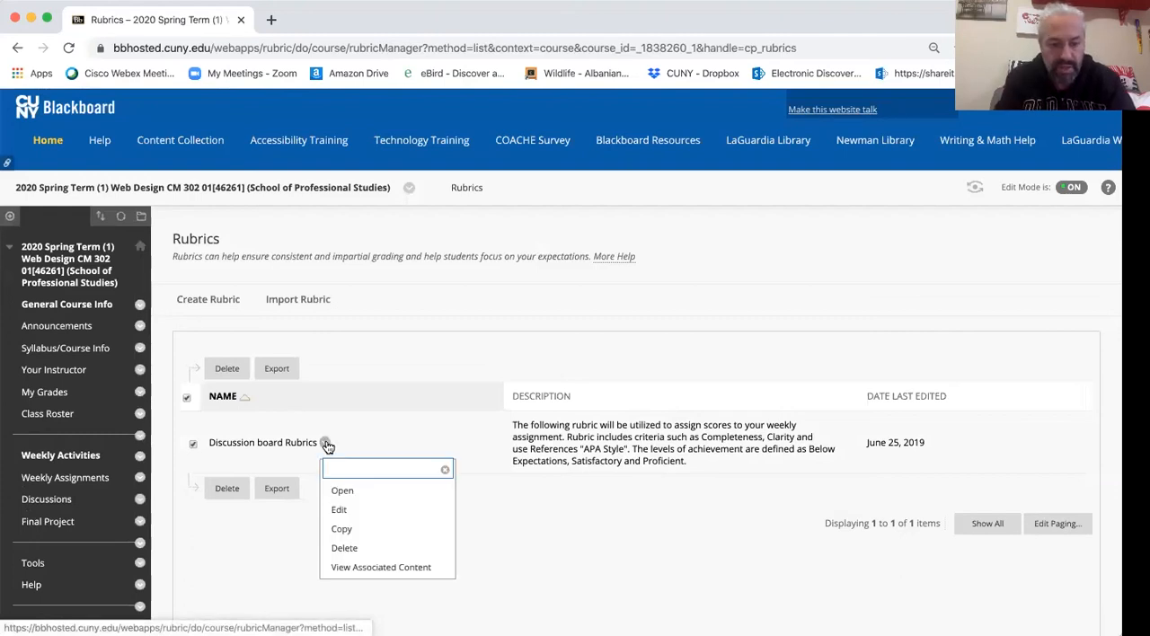
pyautogui.click(369, 495)
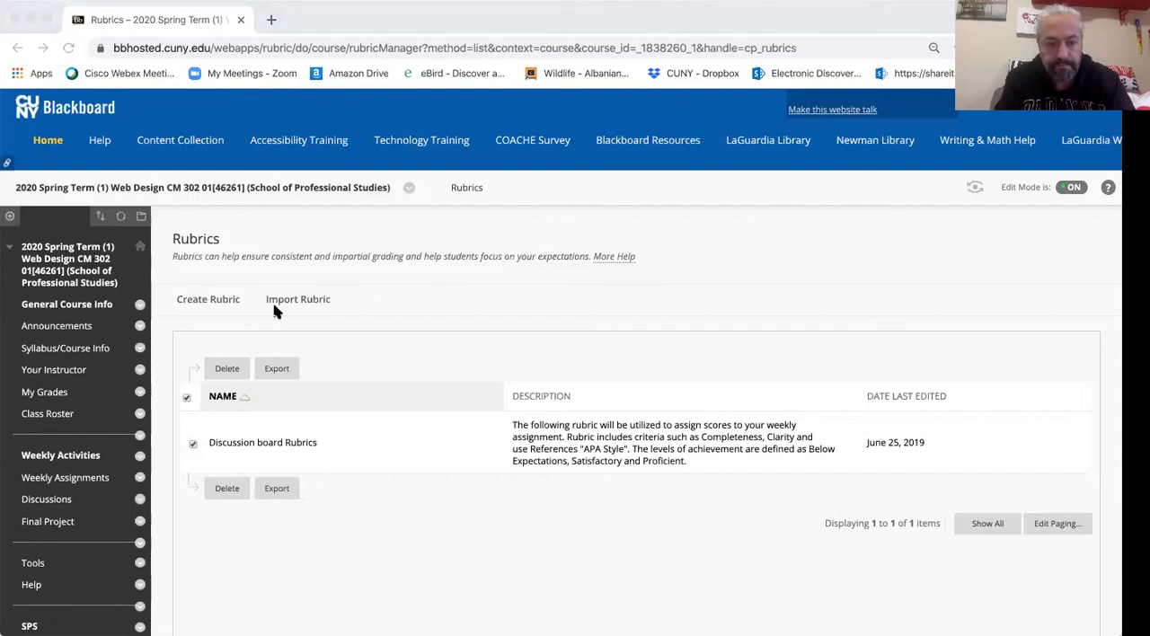
pyautogui.click(909, 584)
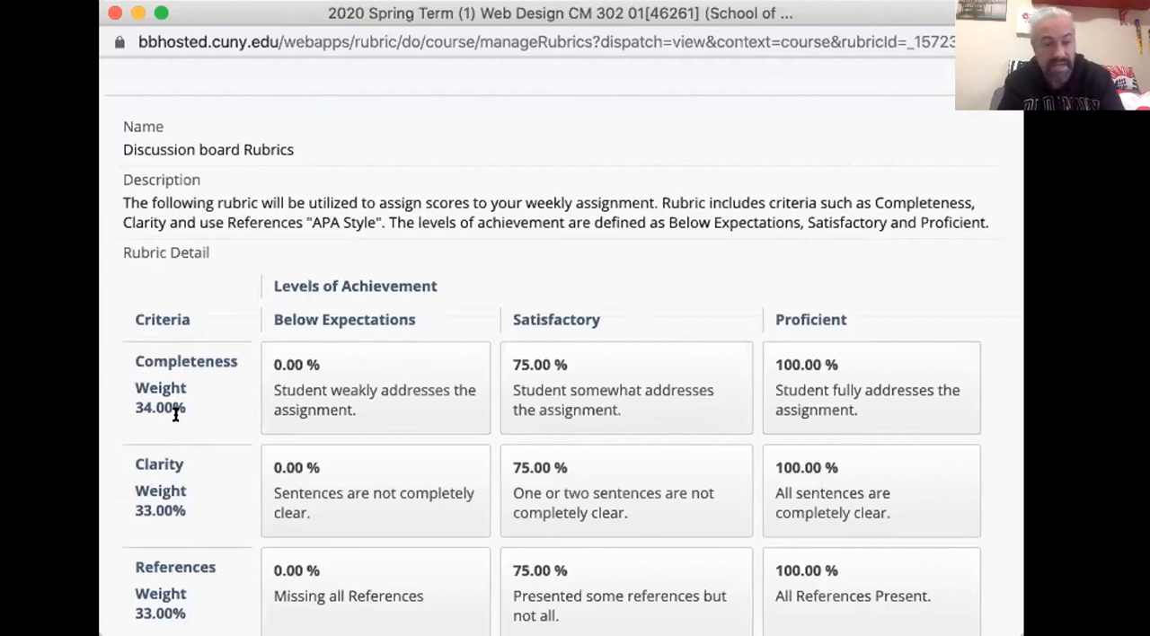
pyautogui.moveTo(128, 401); pyautogui.dragTo(177, 404)
pyautogui.moveTo(131, 509); pyautogui.dragTo(185, 510)
pyautogui.moveTo(153, 613); pyautogui.dragTo(200, 607)
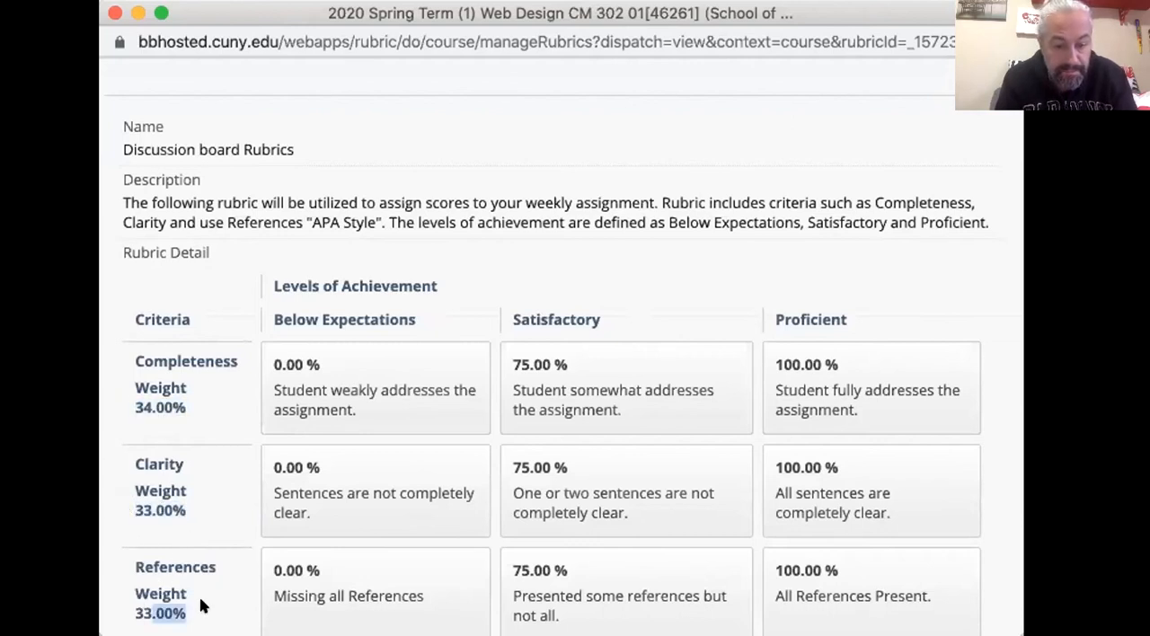
pyautogui.click(313, 311)
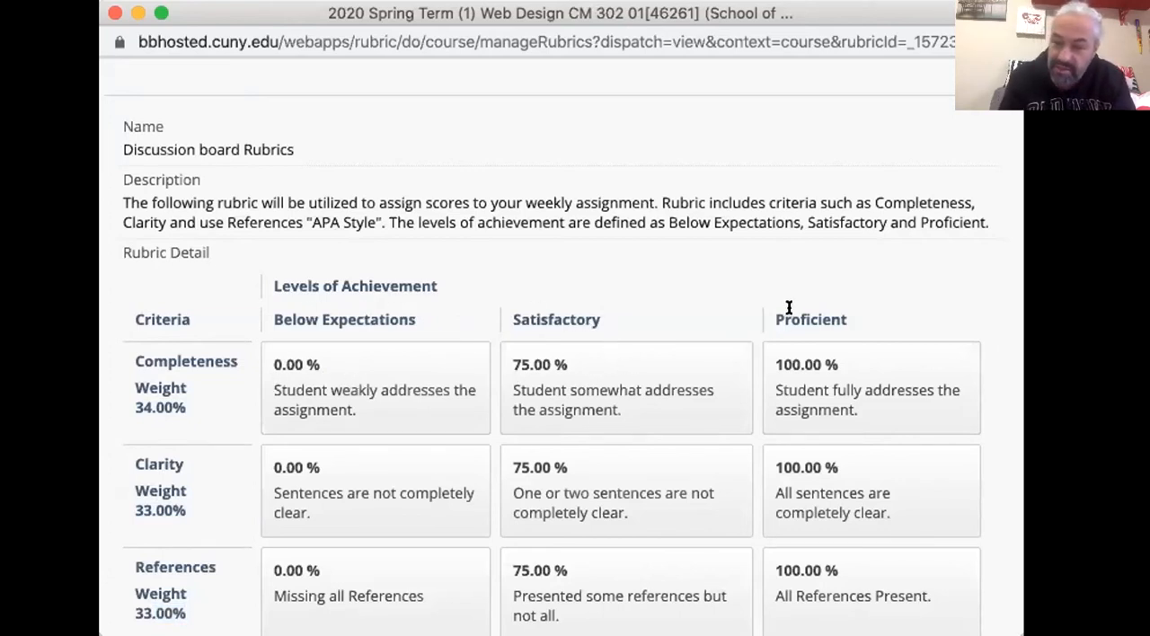
pyautogui.moveTo(787, 394); pyautogui.dragTo(867, 386)
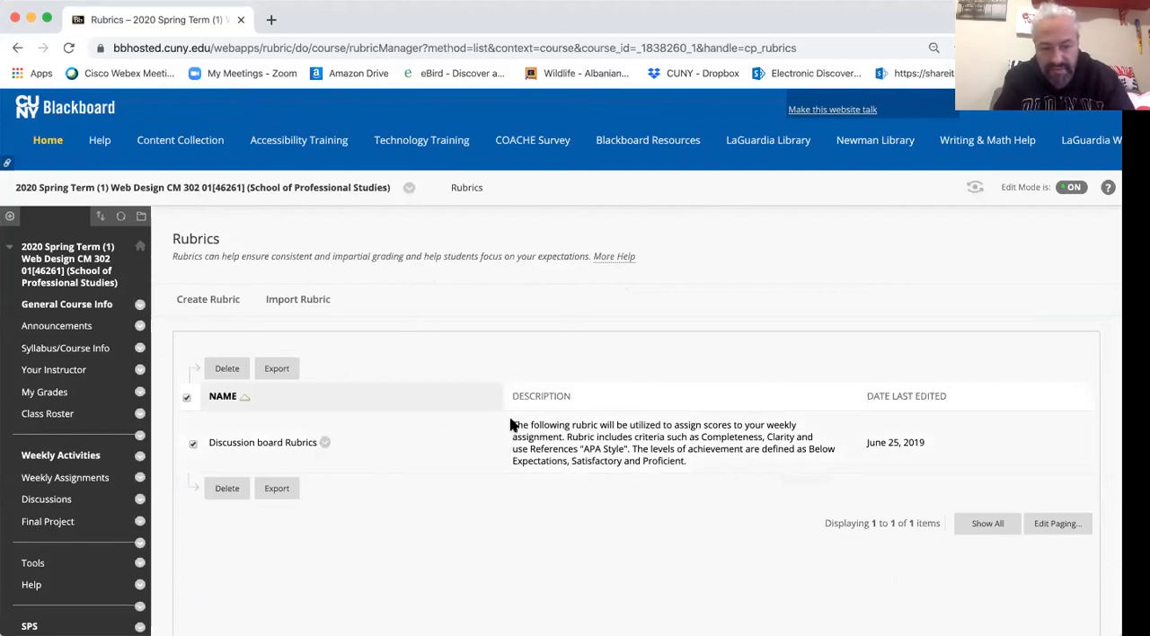
pyautogui.scroll(-4, 531, 425)
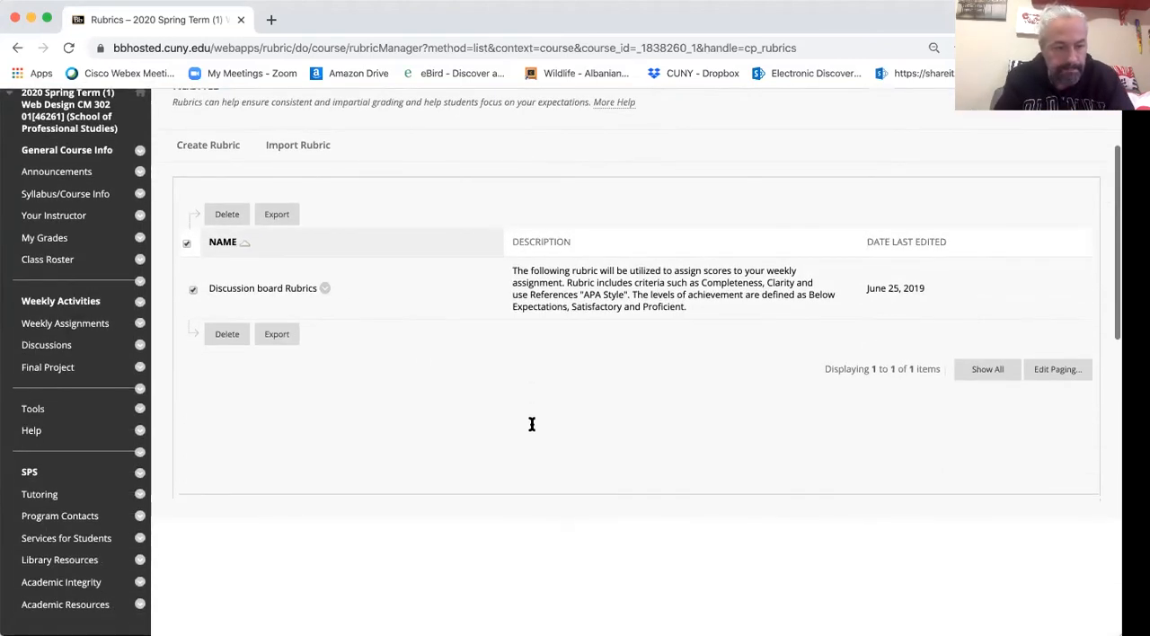
pyautogui.scroll(2, 531, 428)
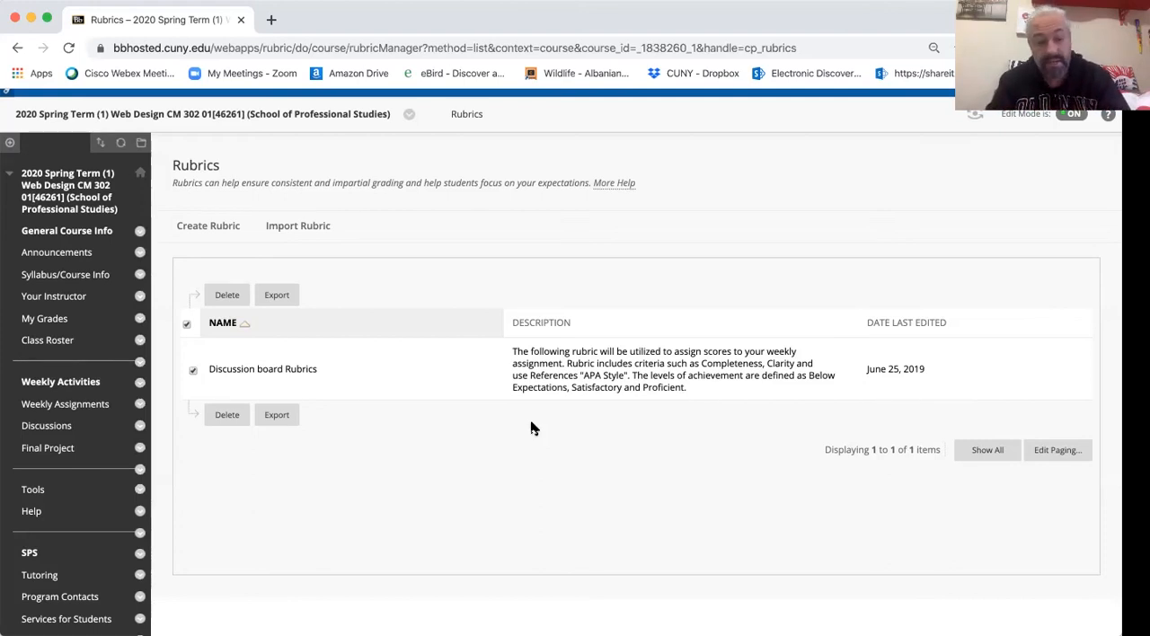
# - Collapse the Course Tools list and open the Full Grade Center
pyautogui.scroll(-2, 530, 428)
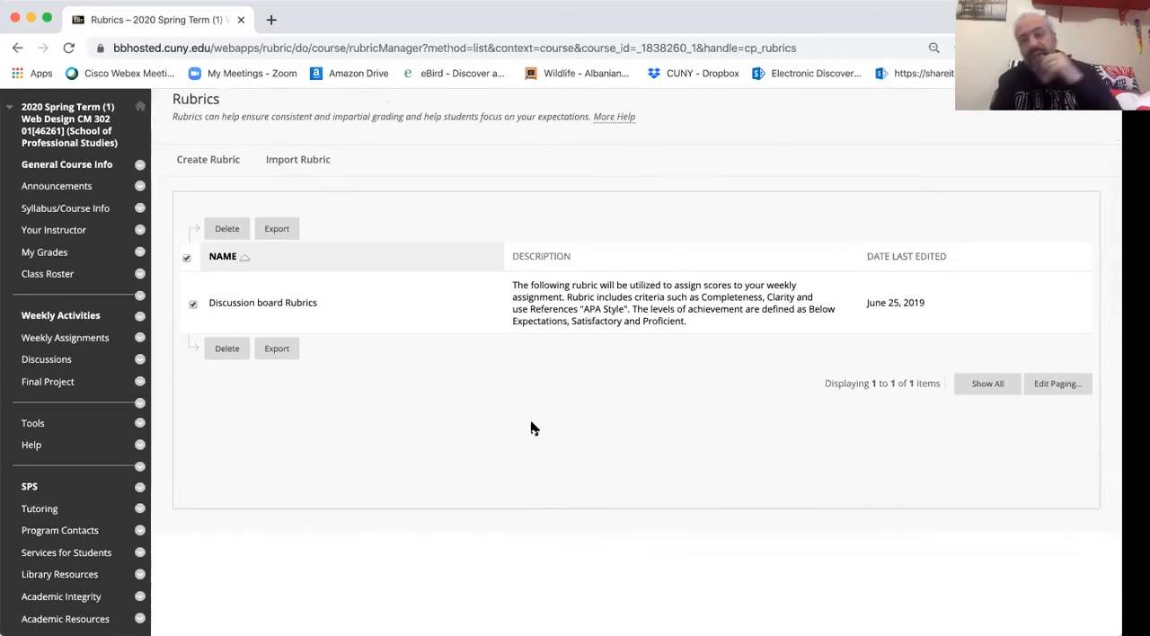
pyautogui.scroll(-10, 457, 417)
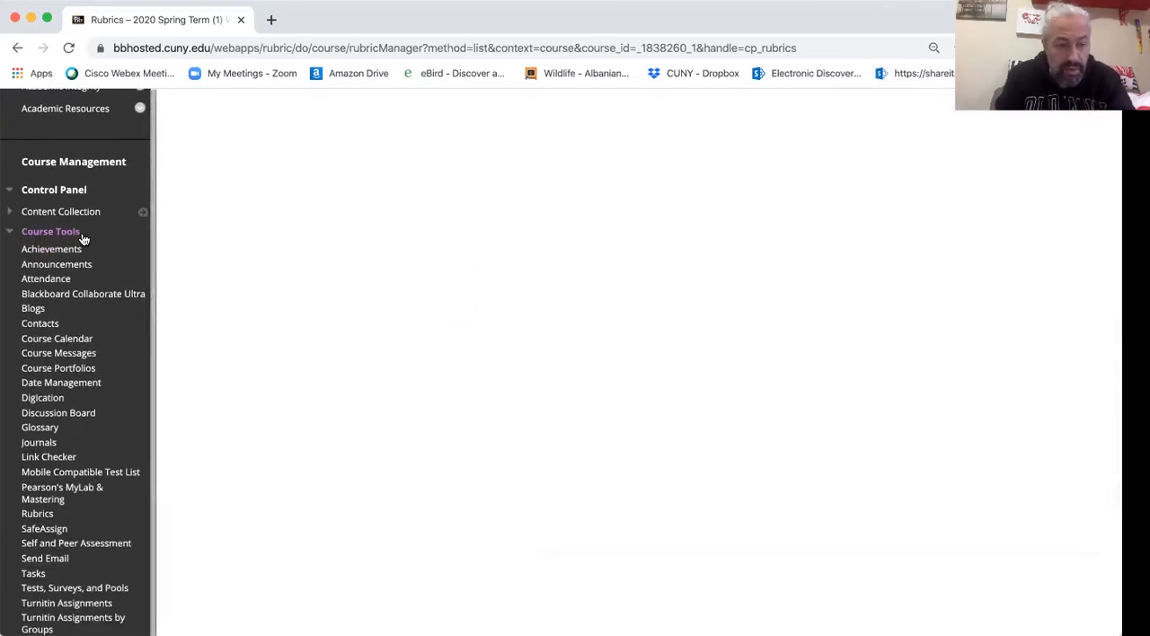
pyautogui.click(54, 231)
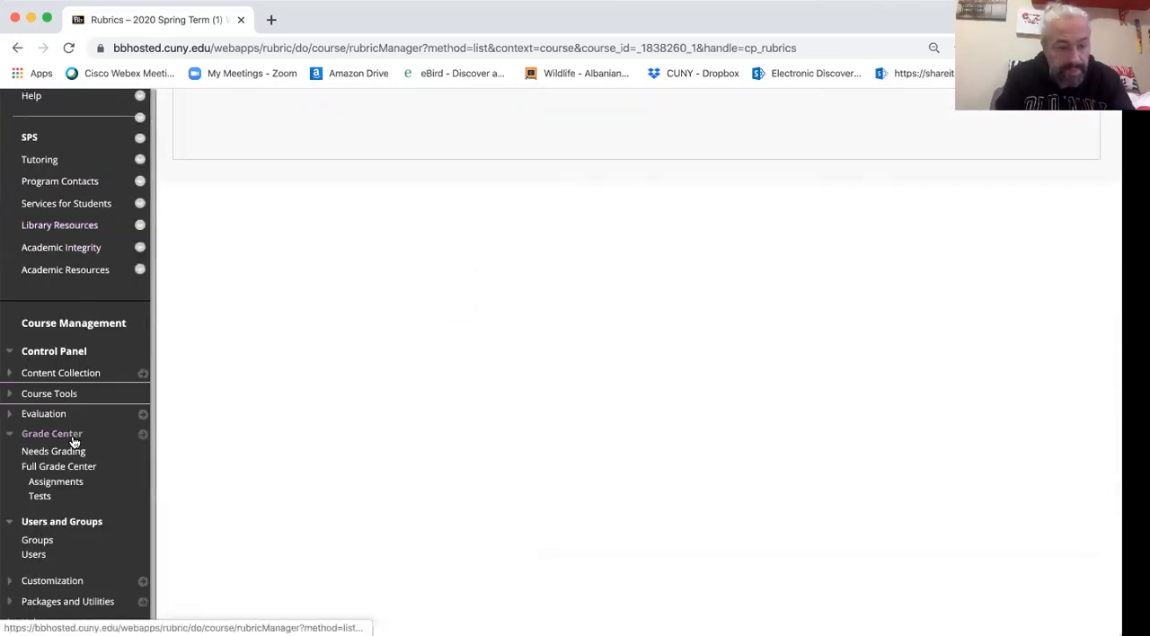
pyautogui.click(69, 467)
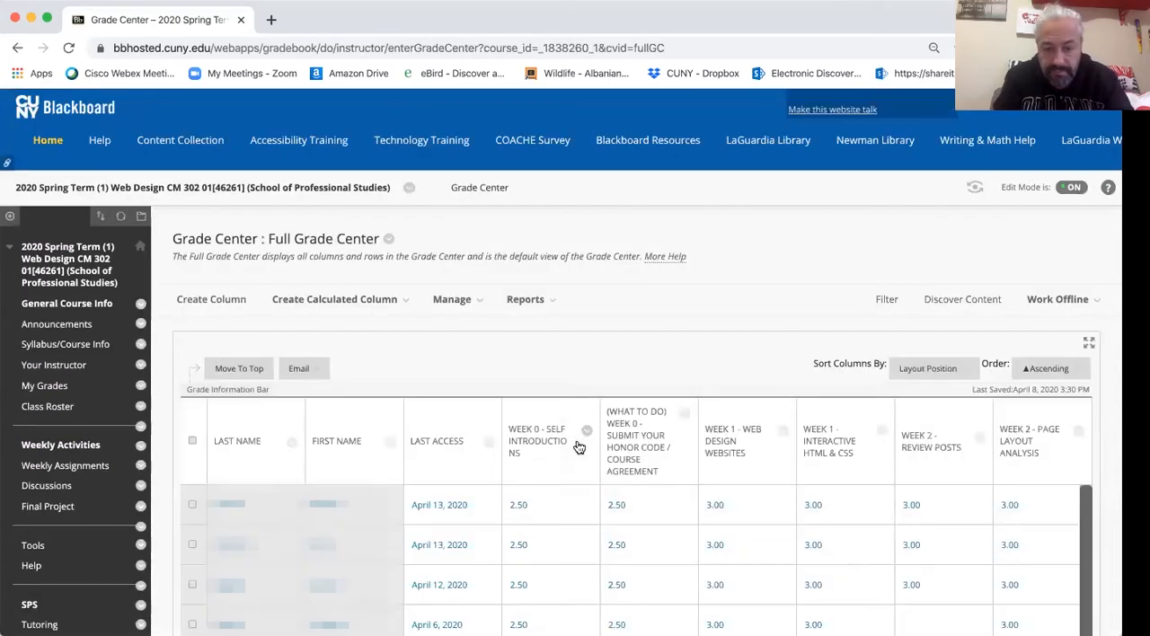
# - Open the column information of the "Week 0 - Submit your Honor Code / Course Agreement" column for editing
pyautogui.scroll(-3, 579, 445)
pyautogui.scroll(-1, 578, 445)
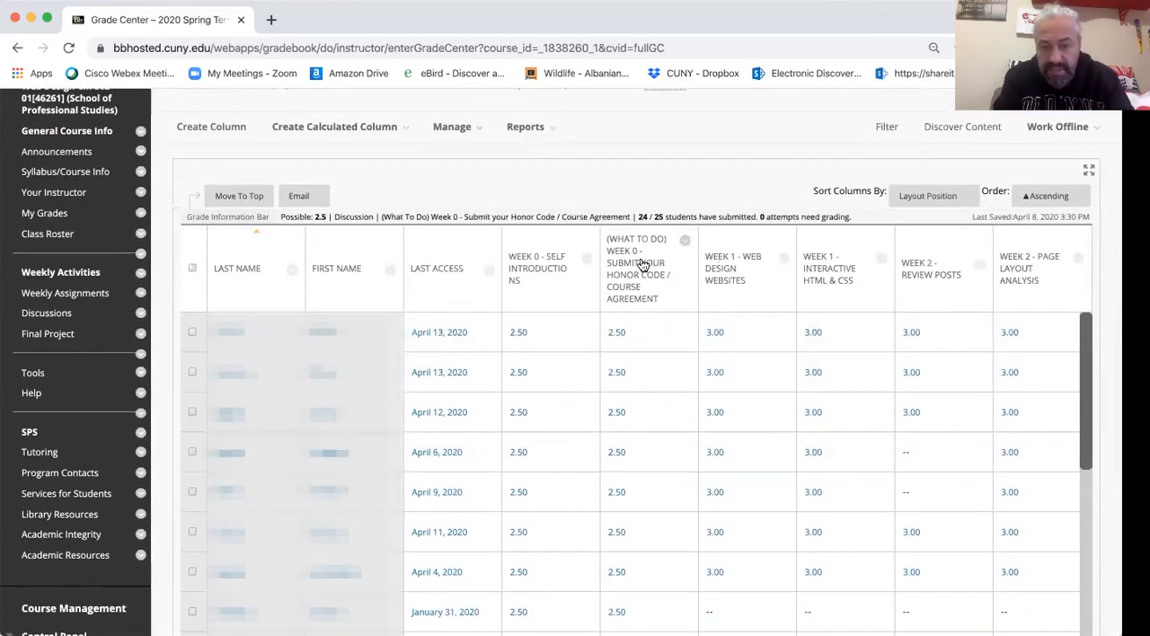
pyautogui.click(684, 244)
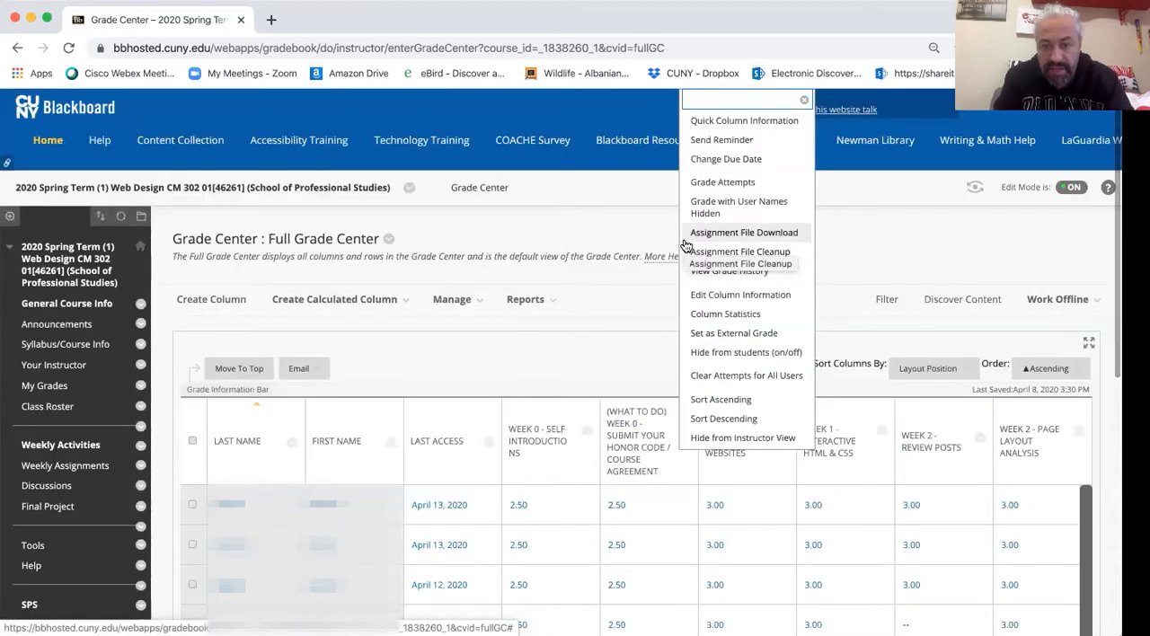
pyautogui.click(762, 296)
# - Associate the existing Discussion board Rubrics with the Week 0 honor code column
pyautogui.scroll(-7, 764, 298)
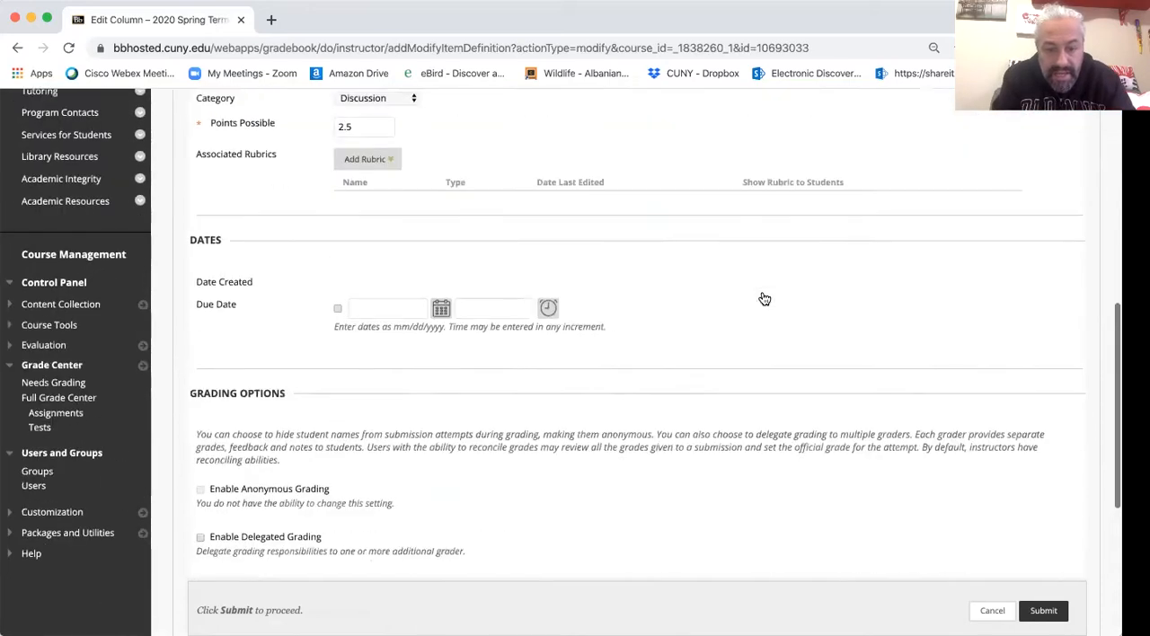
pyautogui.scroll(2, 764, 298)
pyautogui.click(360, 283)
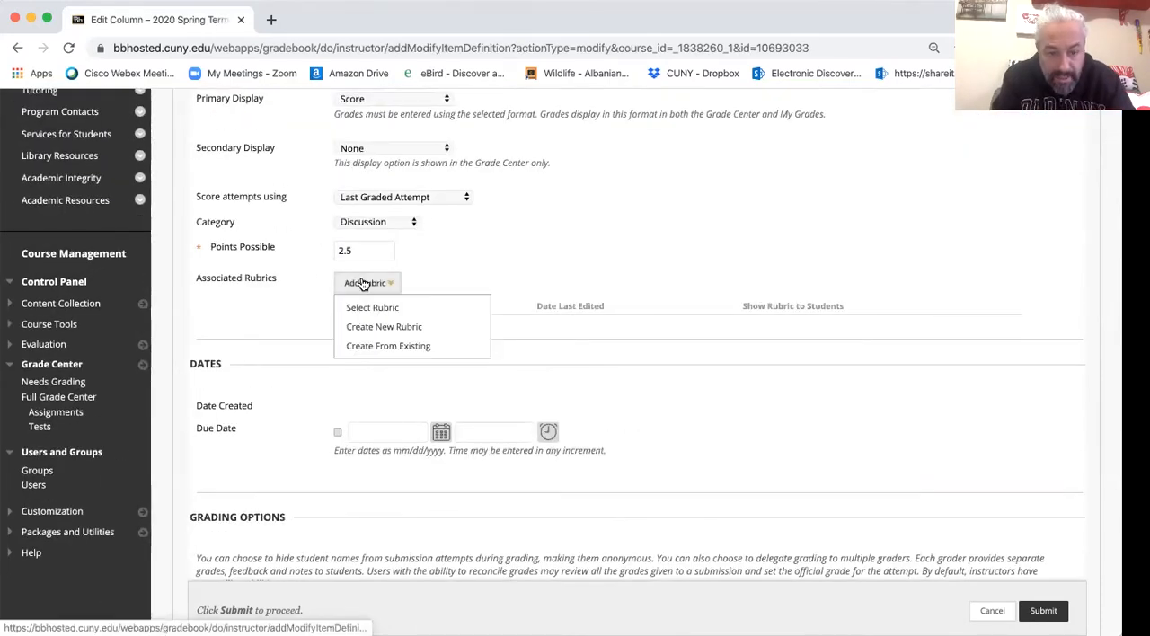
pyautogui.click(415, 309)
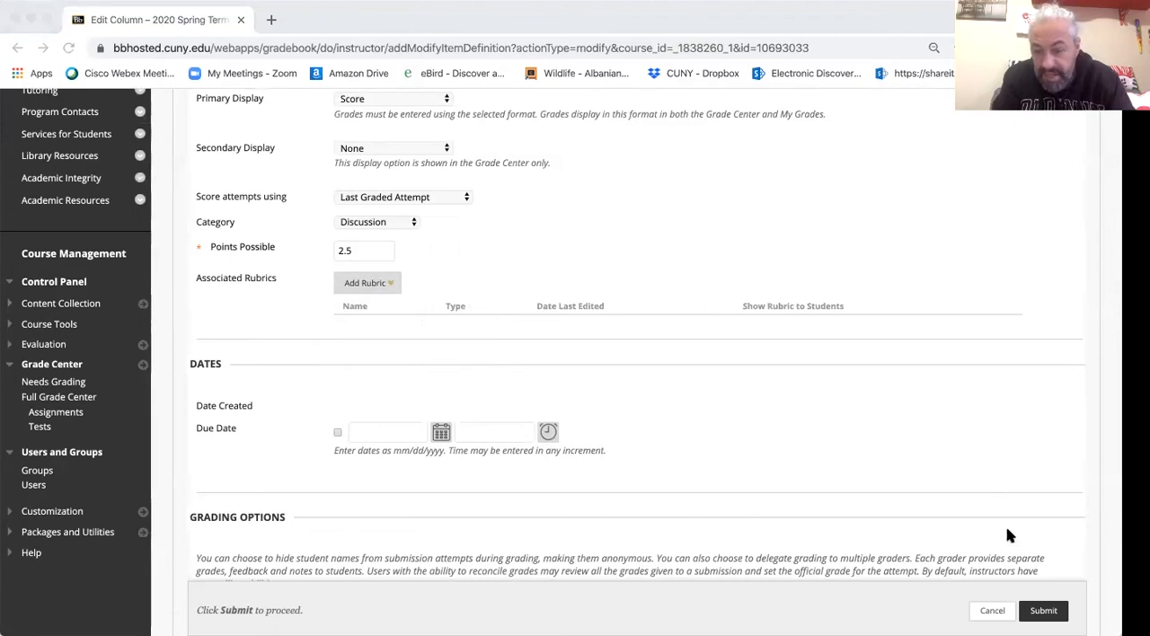
pyautogui.click(990, 594)
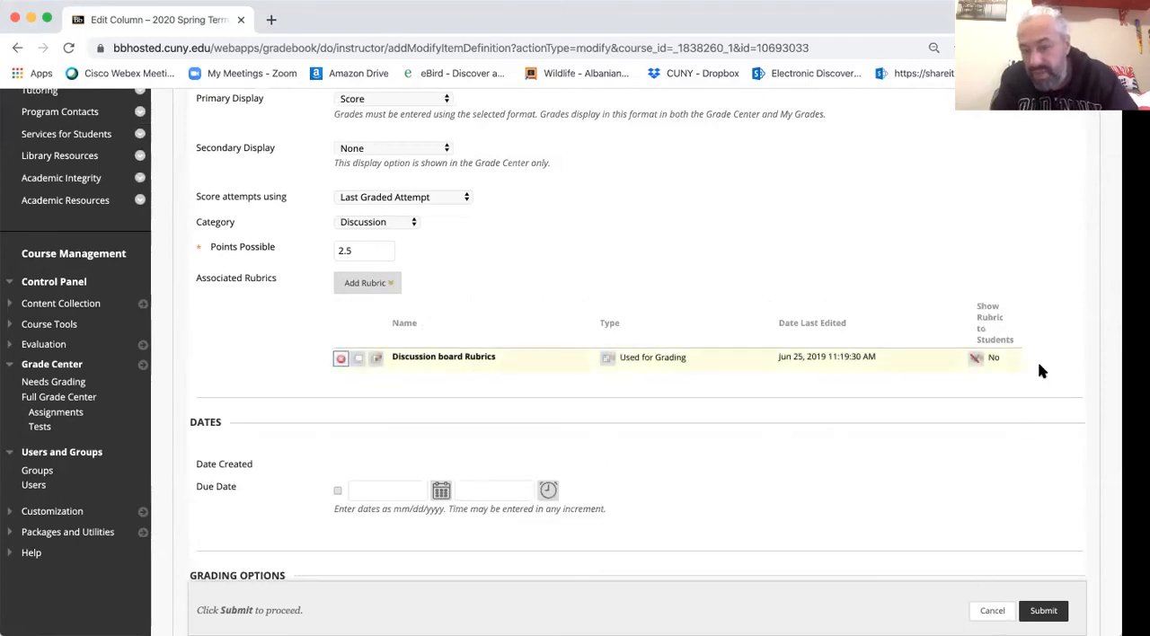
# - Review the options for showing the associated rubric to students and close them without choosing one
pyautogui.click(976, 359)
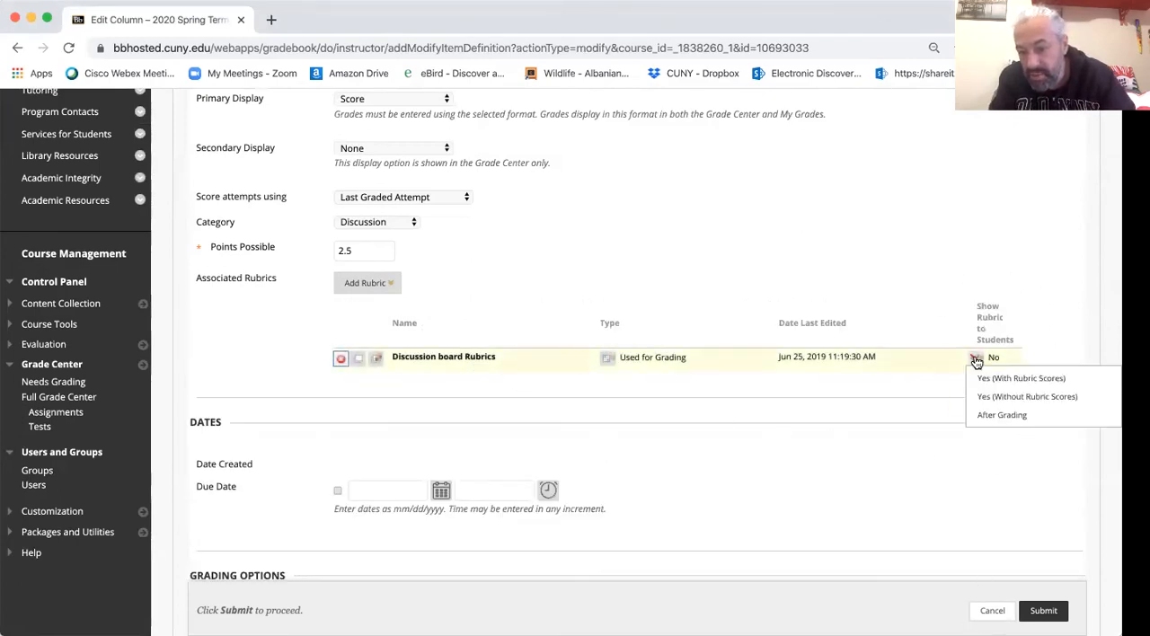
pyautogui.click(976, 359)
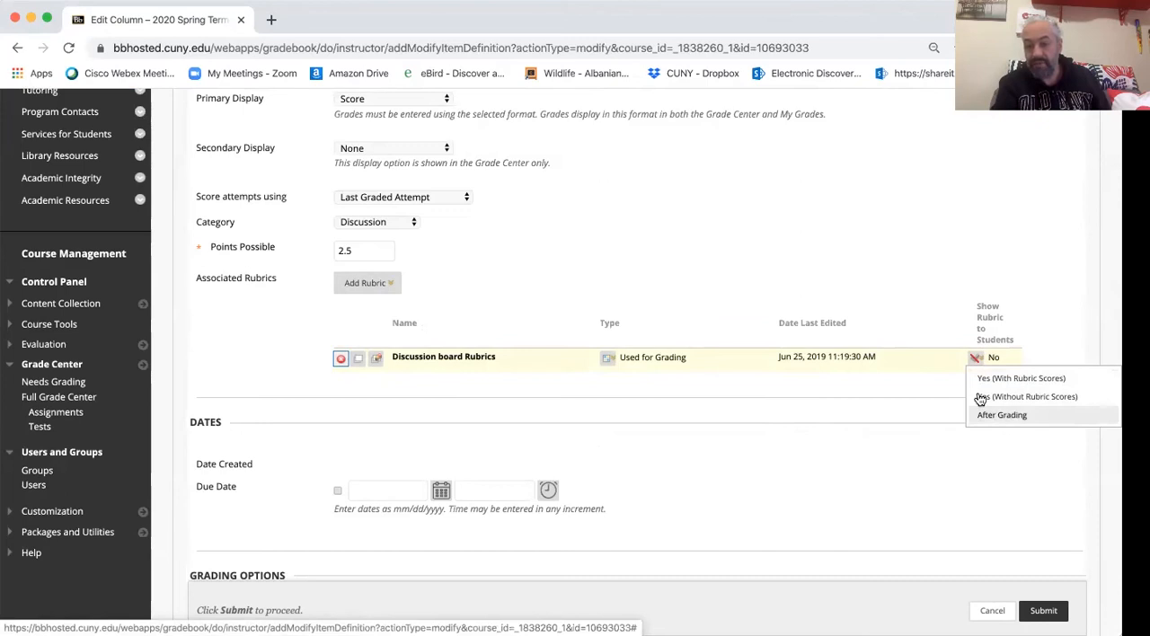
pyautogui.click(976, 359)
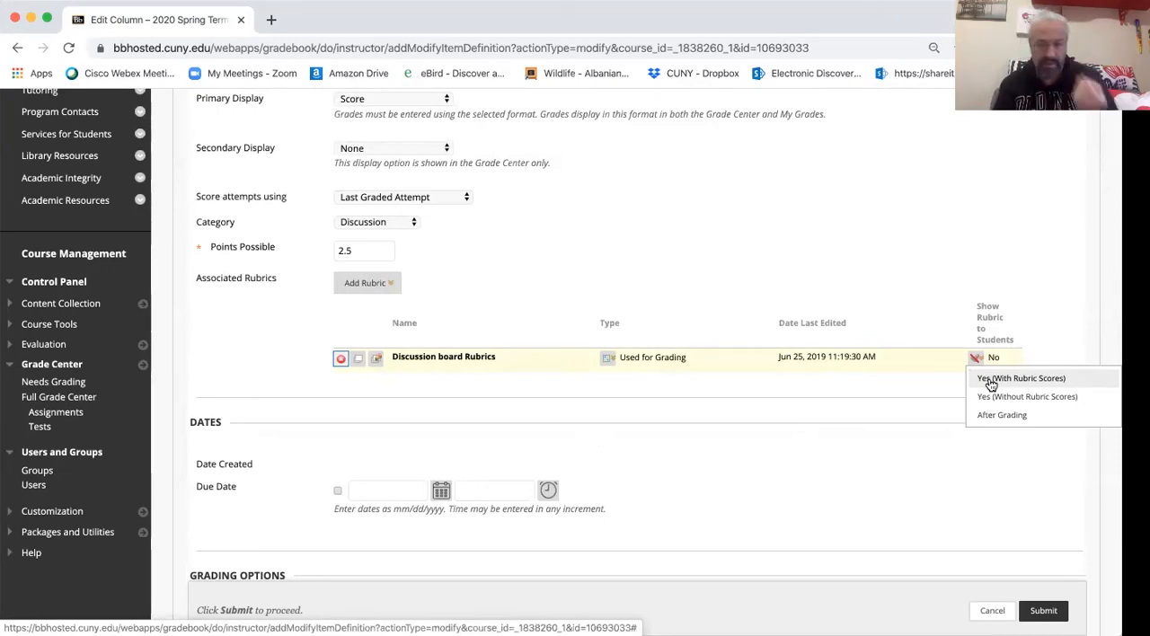
pyautogui.click(948, 377)
# - Check the remaining column settings and submit the edited column
pyautogui.scroll(-1, 787, 269)
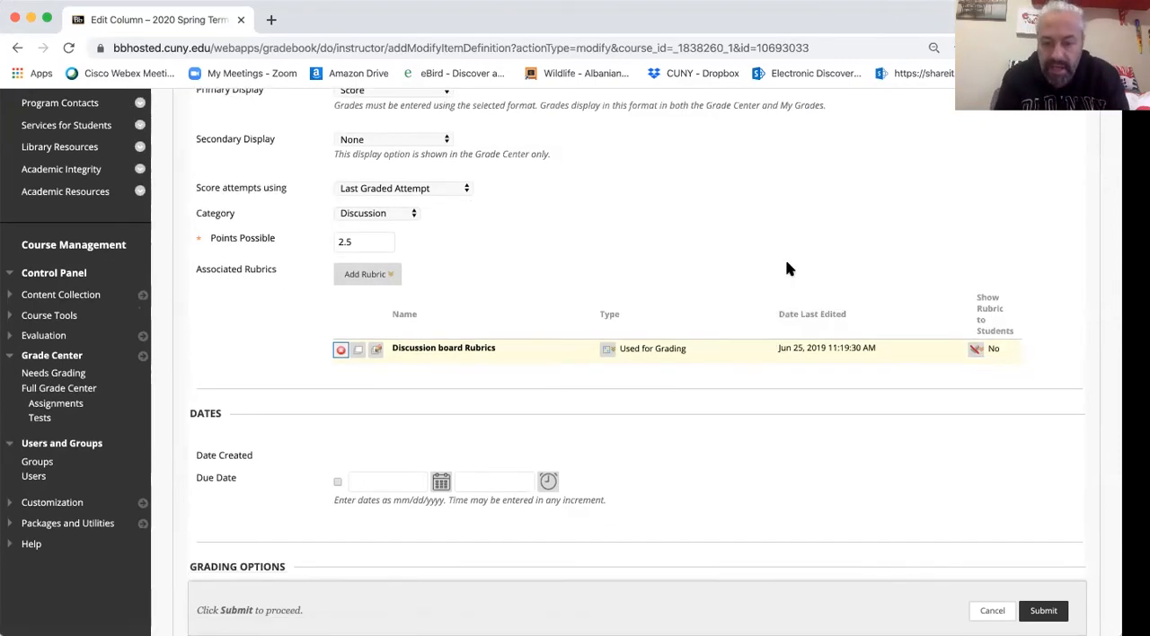
pyautogui.scroll(-1, 788, 269)
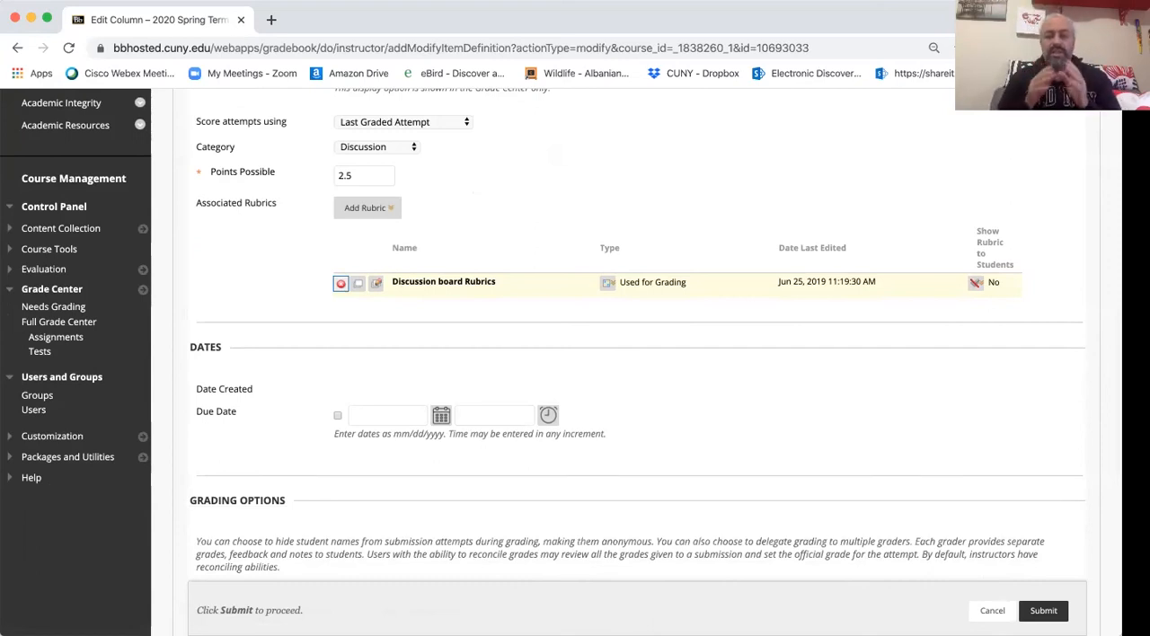
pyautogui.click(1043, 611)
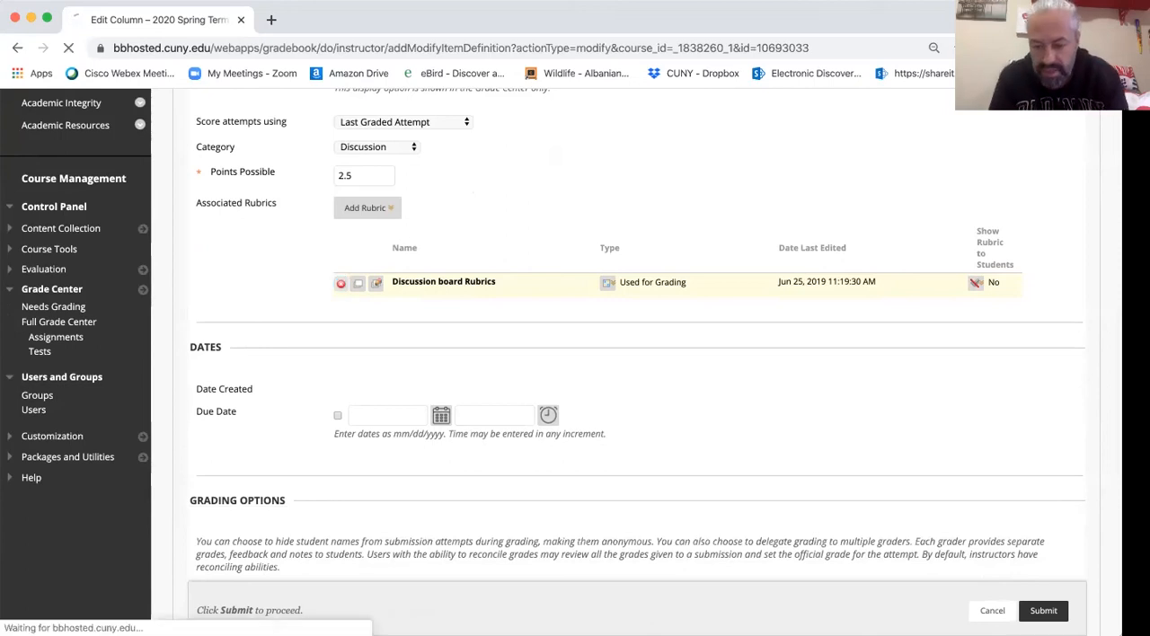
# - Open the grade details of the first student's Week 5 - Design Inspiration score and go to grading that student's activity
pyautogui.scroll(-5, 404, 466)
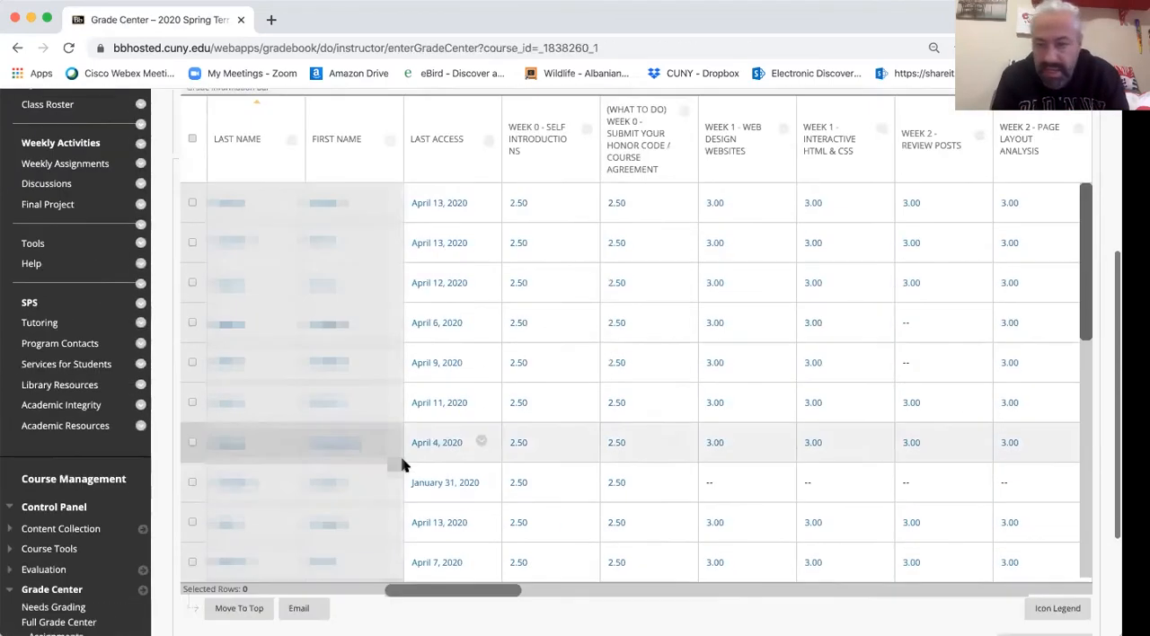
pyautogui.hscroll(5, 811, 390)
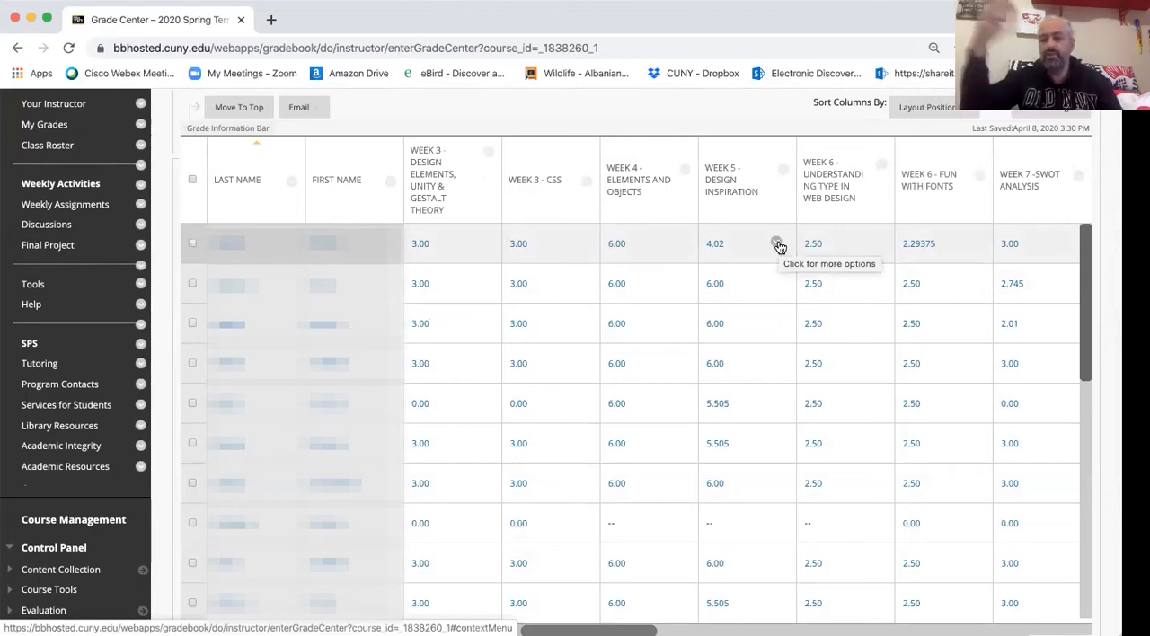
pyautogui.click(777, 246)
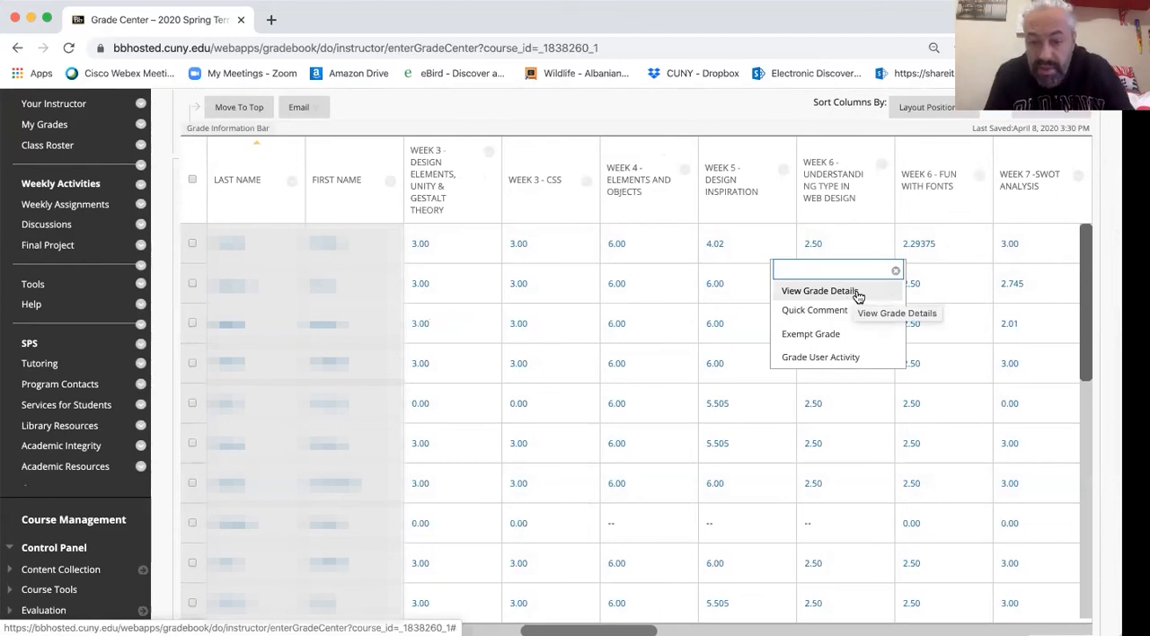
pyautogui.click(819, 291)
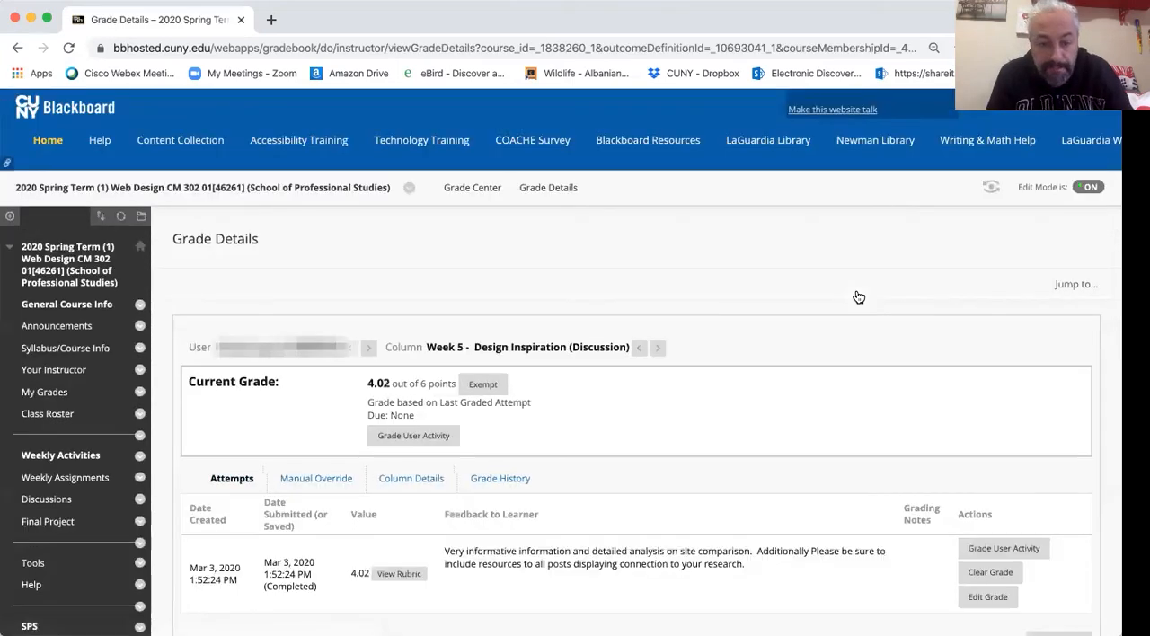
pyautogui.click(416, 437)
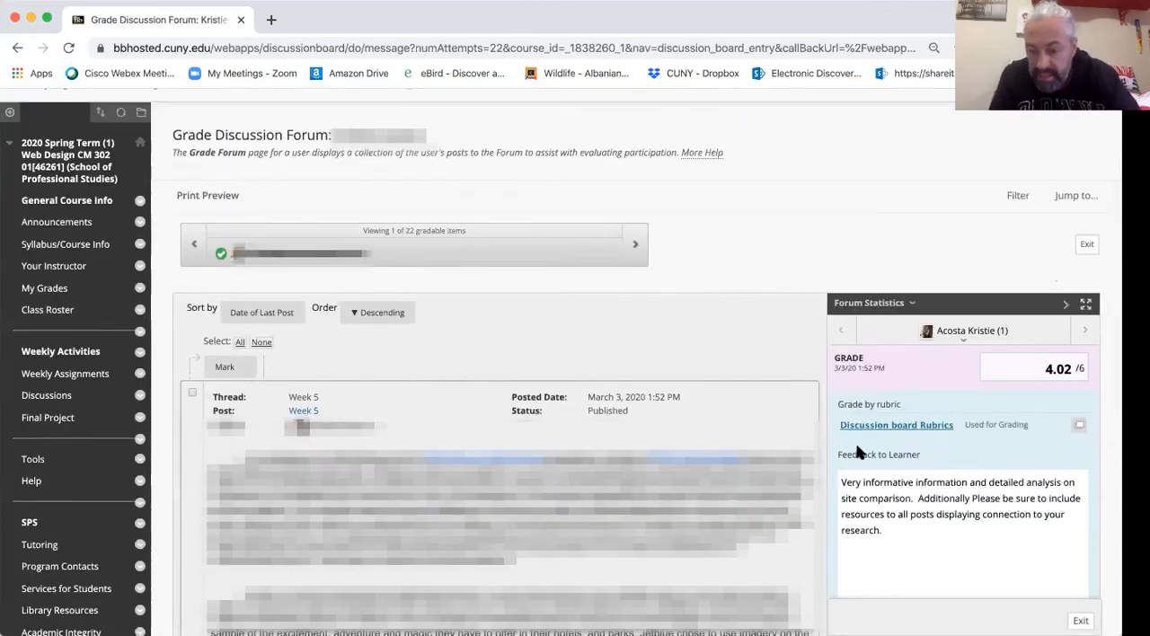
# - Expand the Discussion board Rubrics in the grading pane and compare the selected achievement levels with the student's Week 5 post
pyautogui.click(912, 426)
pyautogui.scroll(-5, 916, 417)
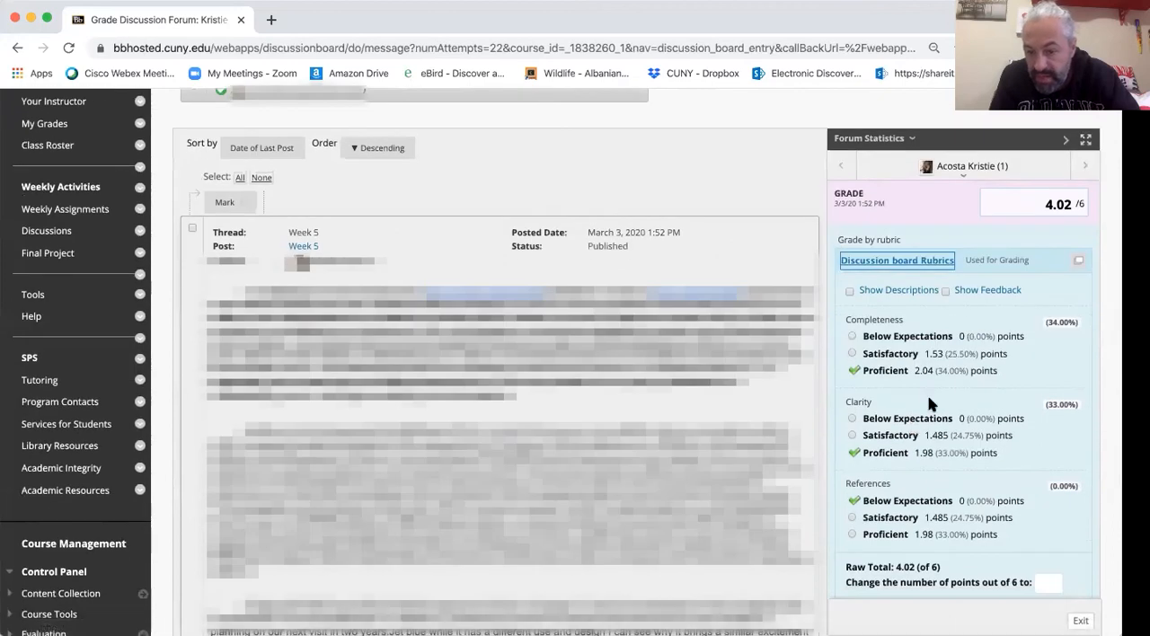
pyautogui.scroll(1, 929, 404)
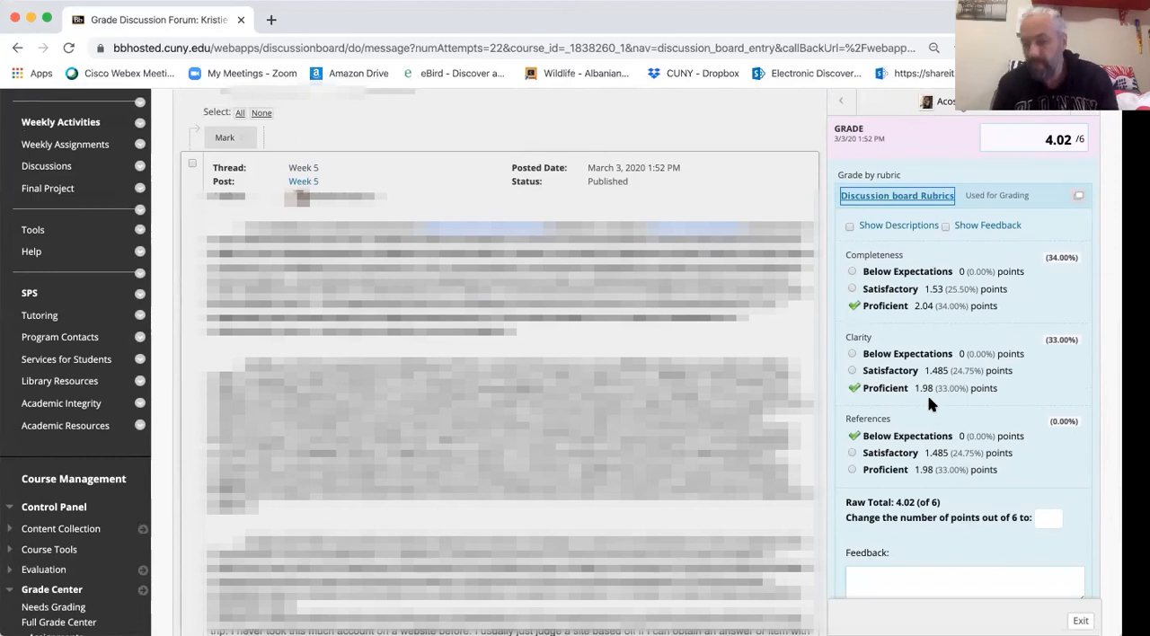
pyautogui.click(852, 289)
pyautogui.click(852, 305)
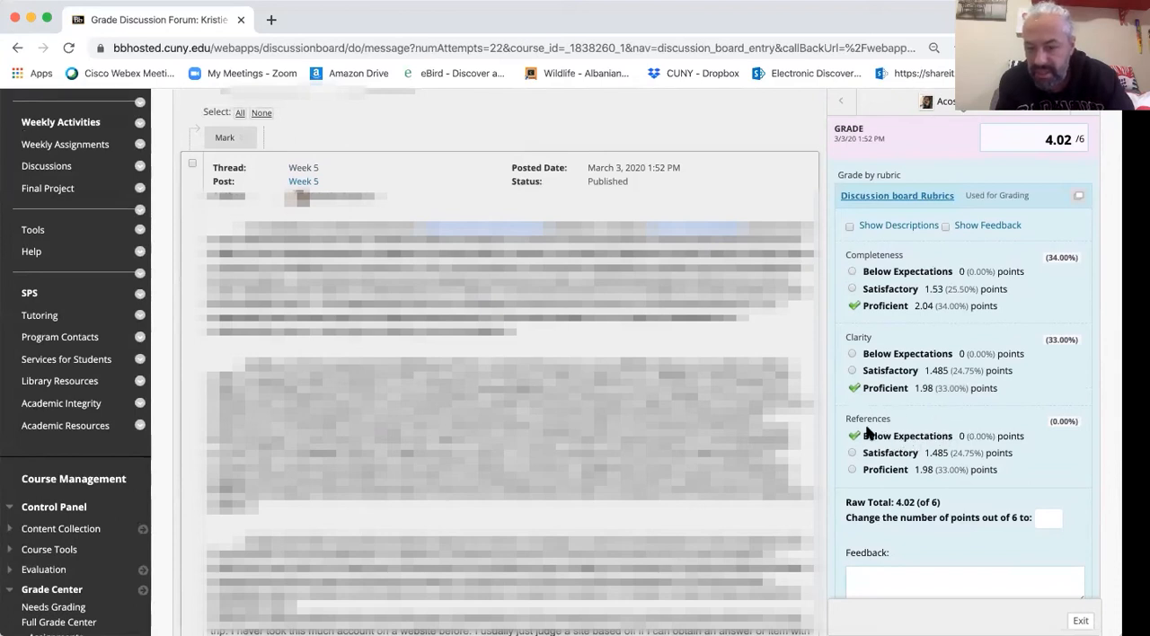
pyautogui.moveTo(894, 422); pyautogui.dragTo(844, 422)
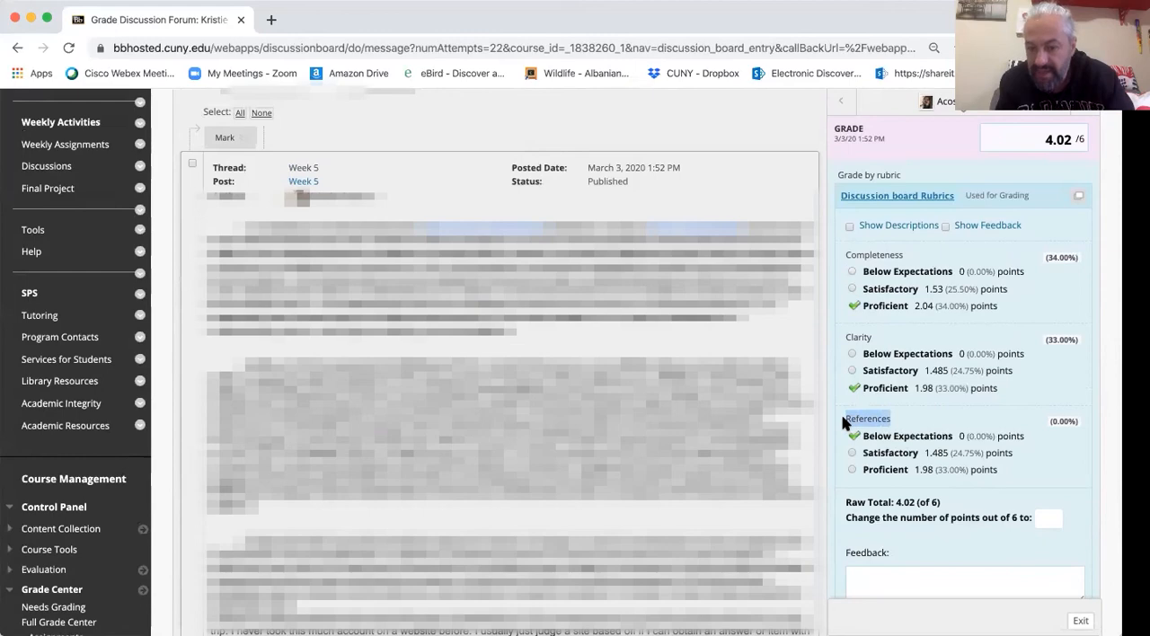
pyautogui.scroll(-5, 284, 484)
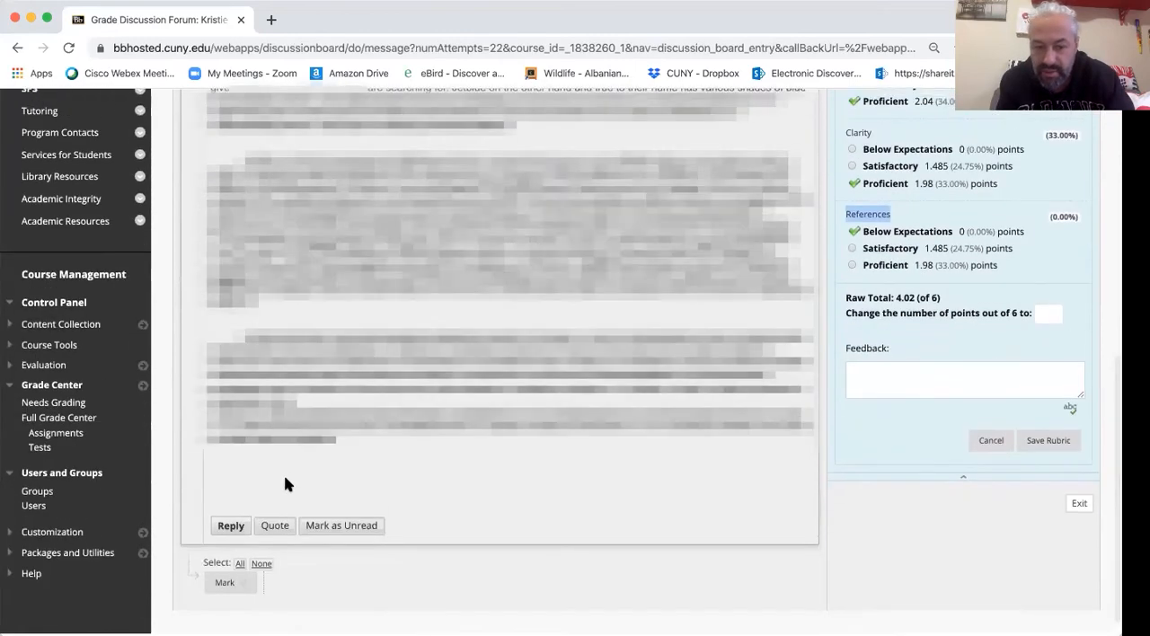
pyautogui.scroll(4, 539, 457)
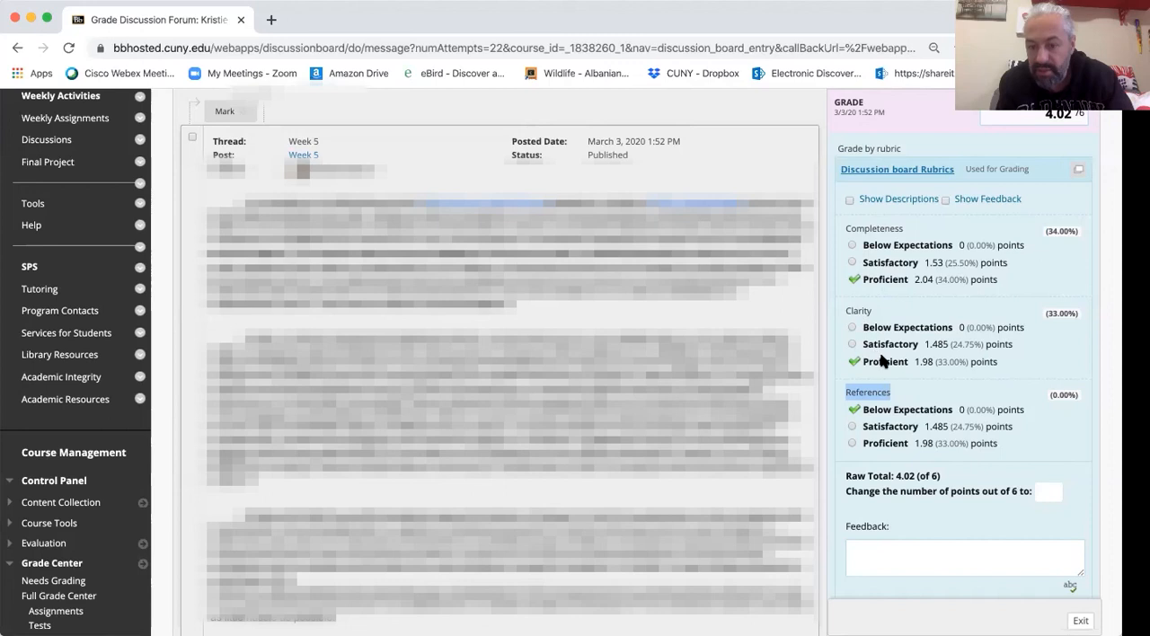
# - Go over the Completeness, Clarity and References criteria and their achievement levels, keeping Completeness at Proficient
pyautogui.click(907, 232)
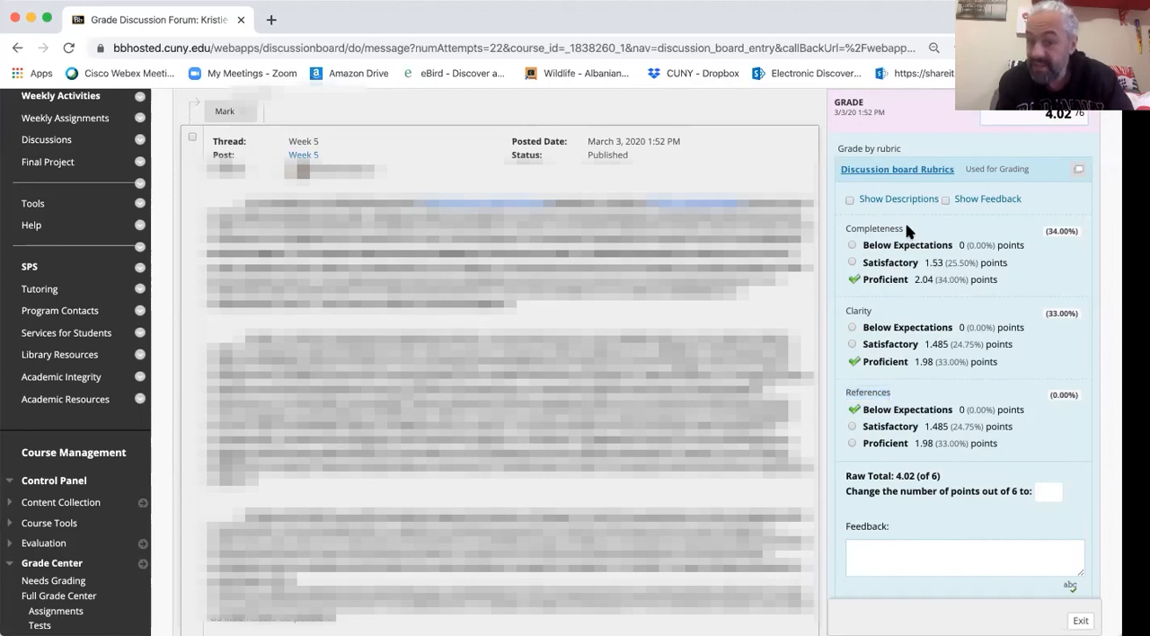
pyautogui.moveTo(907, 231); pyautogui.dragTo(846, 232)
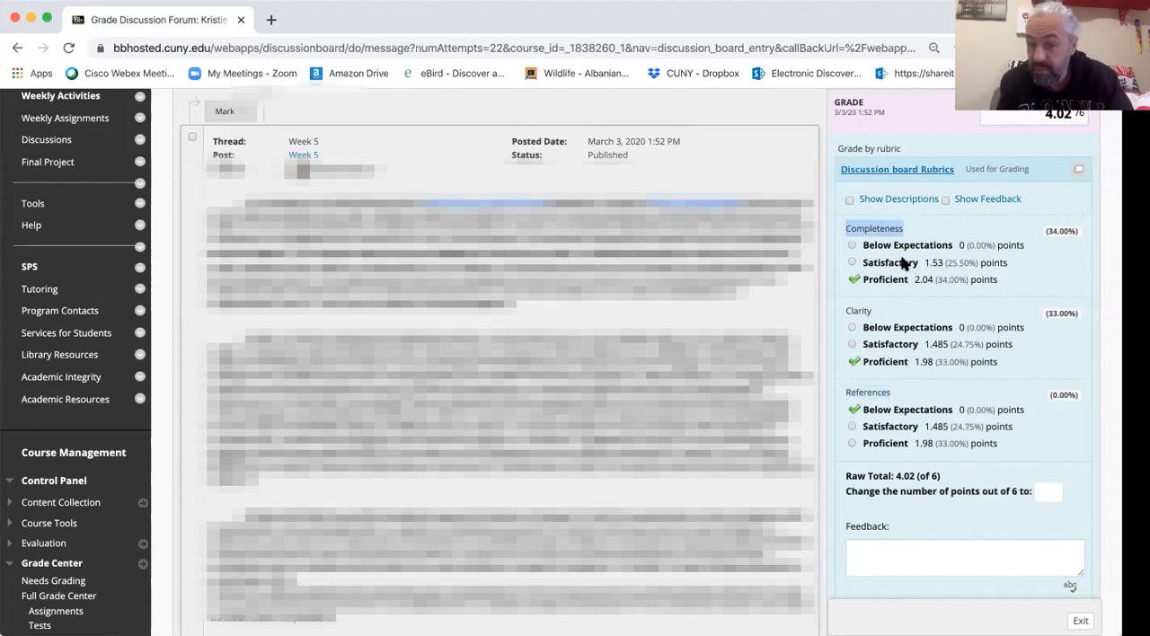
pyautogui.moveTo(871, 315); pyautogui.dragTo(845, 313)
pyautogui.click(896, 398)
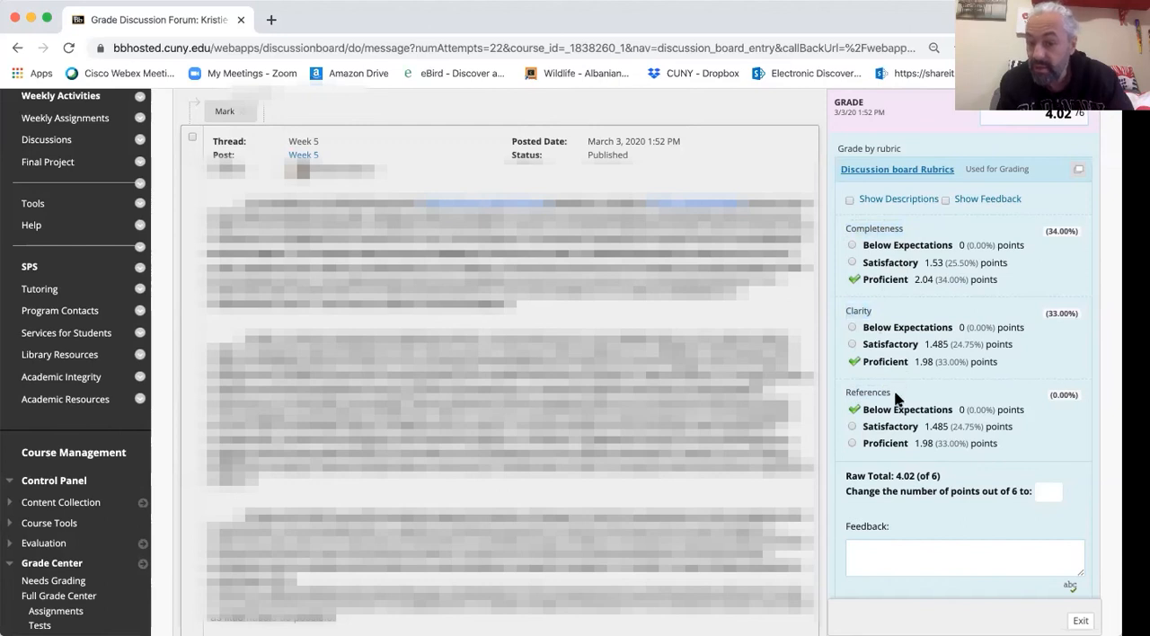
pyautogui.moveTo(895, 397); pyautogui.dragTo(837, 399)
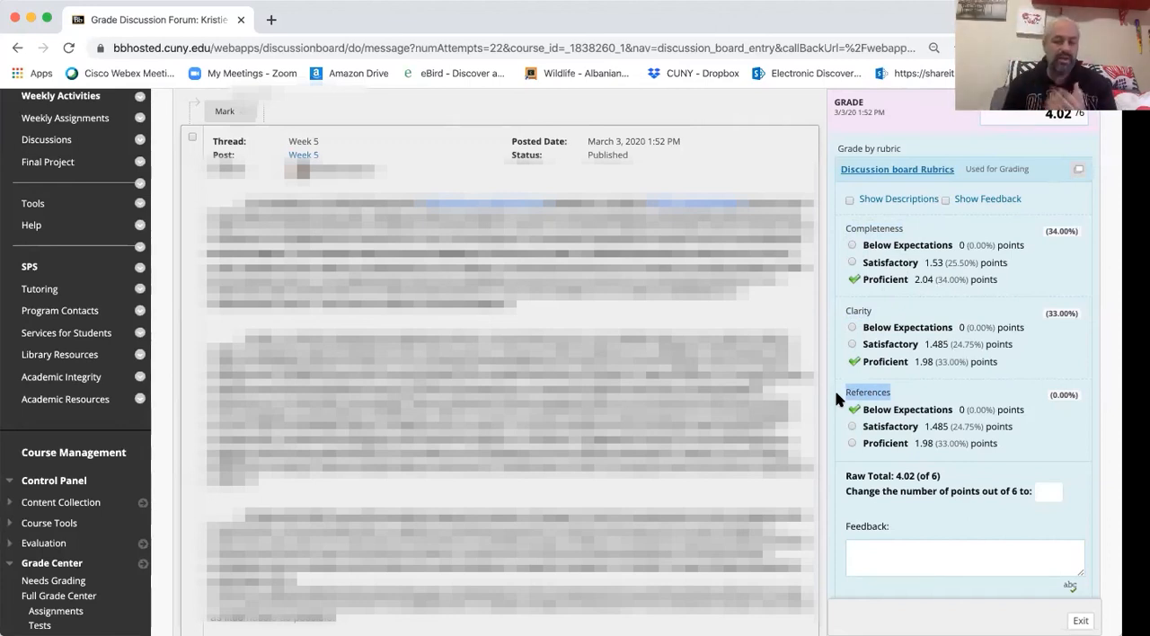
pyautogui.click(851, 262)
pyautogui.click(852, 280)
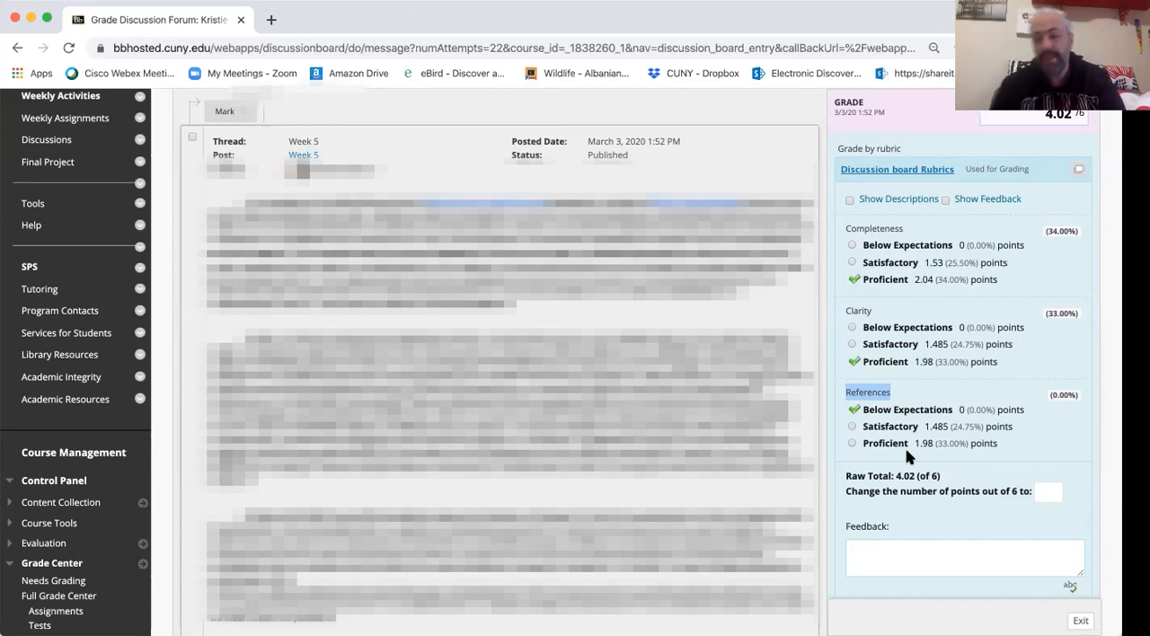
# - Check the rubric's feedback box and cancel the rubric grading without saving
pyautogui.click(874, 170)
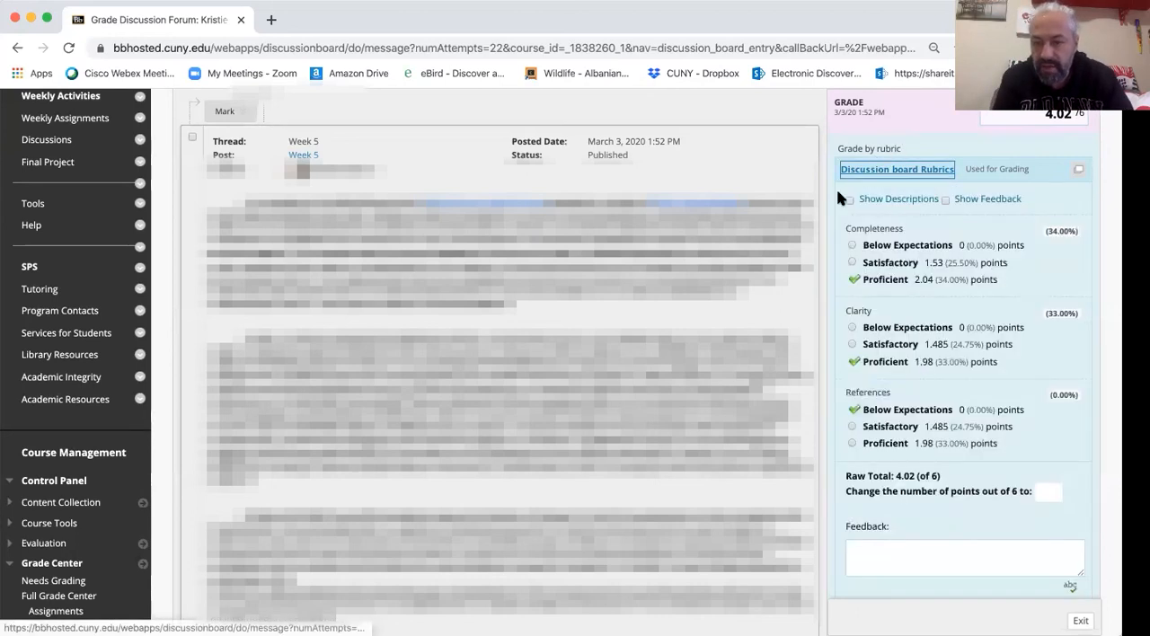
pyautogui.click(896, 549)
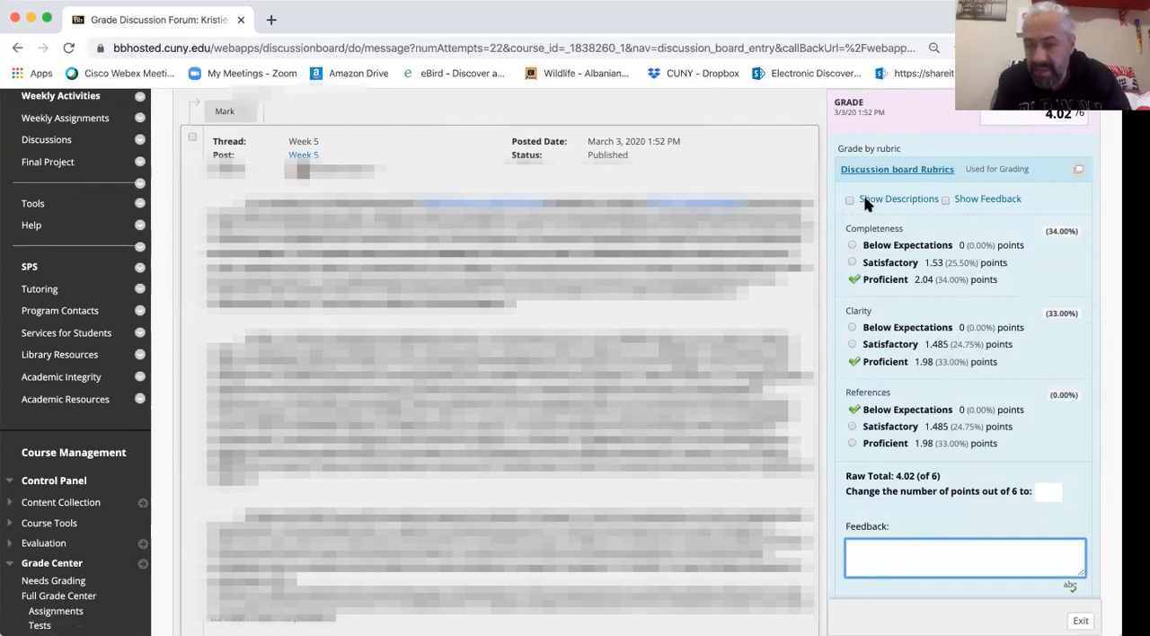
pyautogui.scroll(-2, 1035, 572)
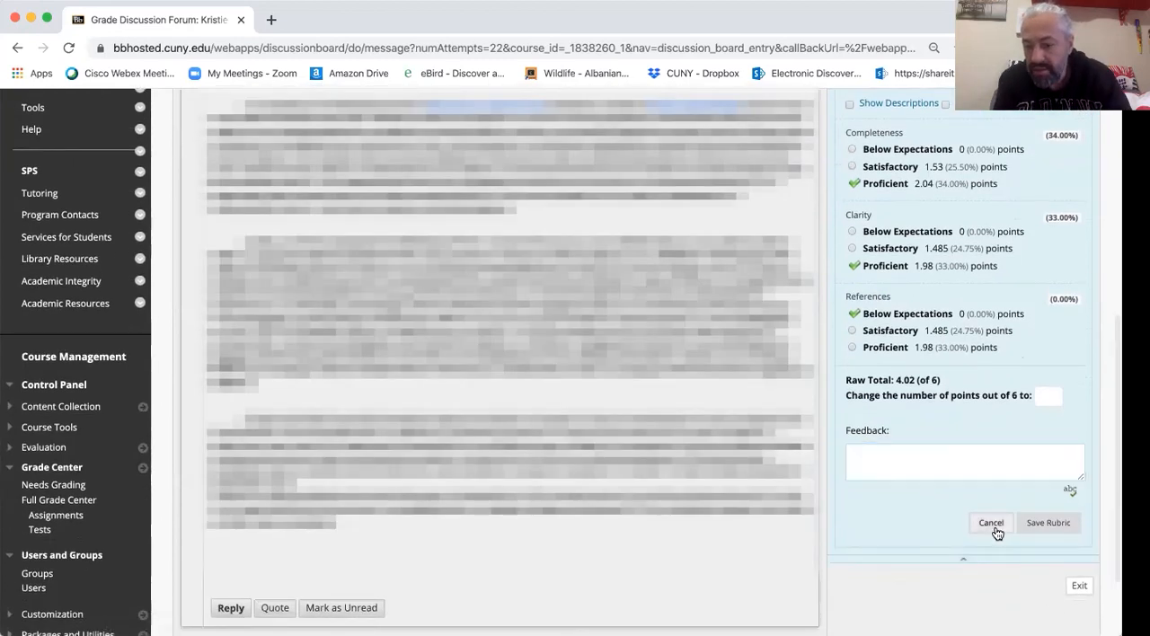
pyautogui.click(992, 526)
# - Highlight and review the Feedback to Learner comment on the Week 5 grade
pyautogui.scroll(3, 940, 460)
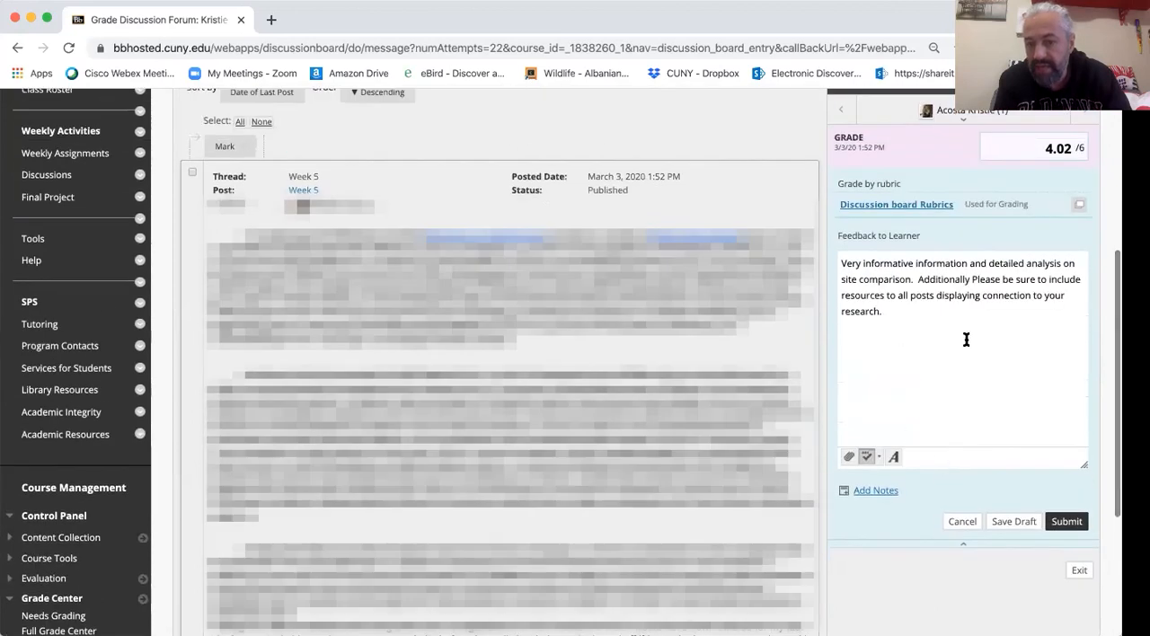
pyautogui.tripleClick(881, 306)
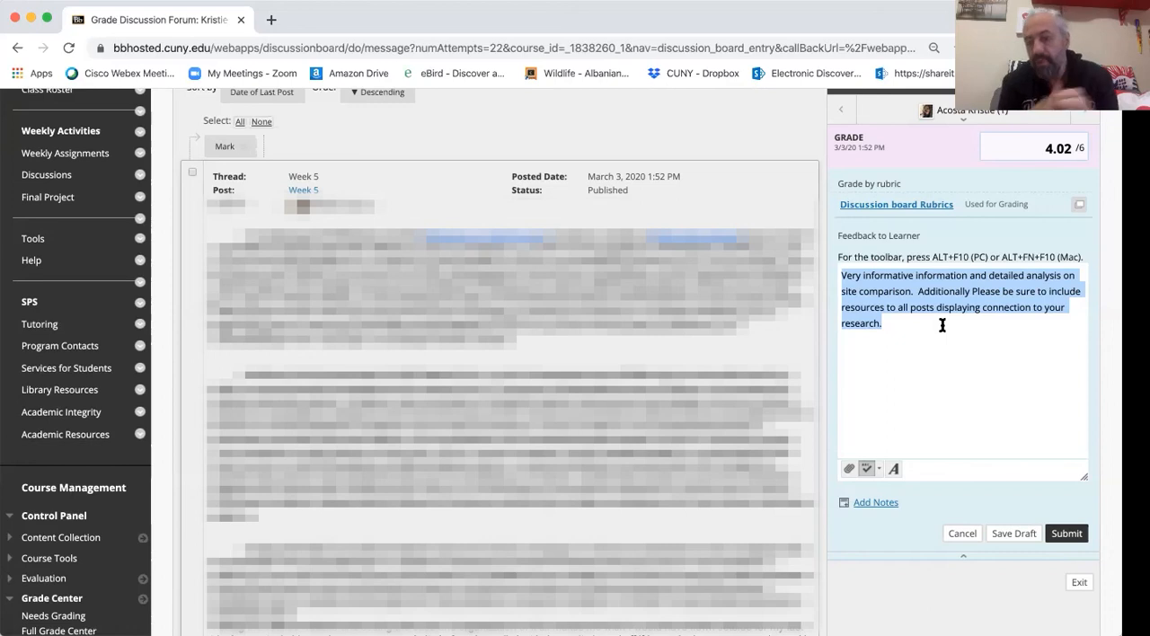
pyautogui.click(904, 324)
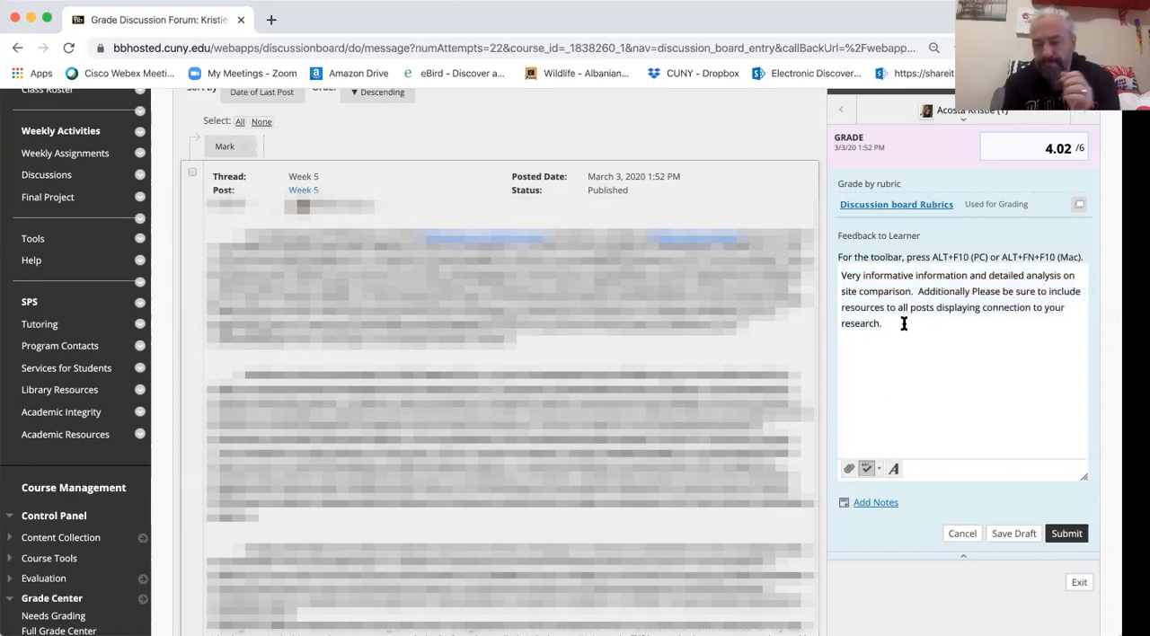